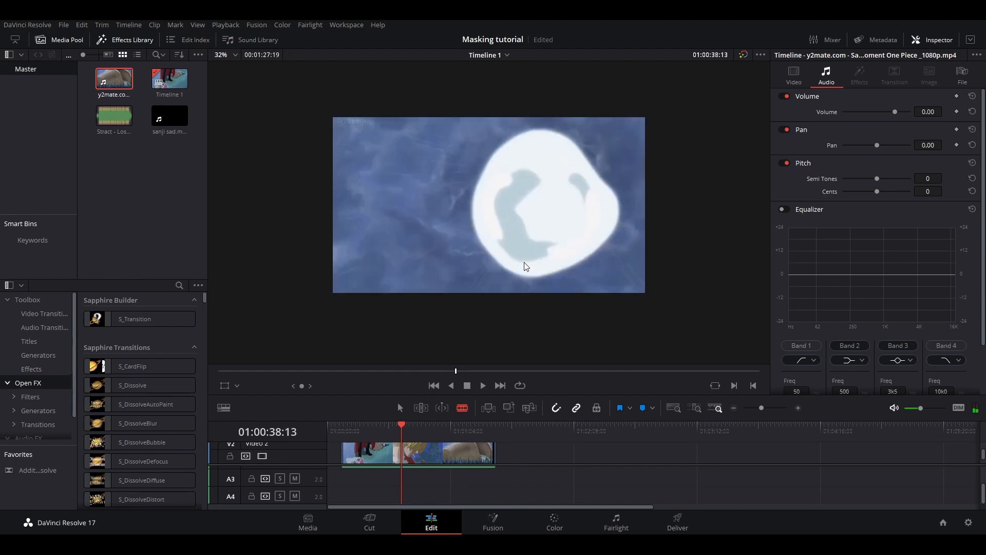
# - Split the timeline clip at the start of the shot of the blond character lighting a cigarette and again at 01:00:40:05
pyautogui.click(411, 455)
pyautogui.press('space')
pyautogui.press('space')
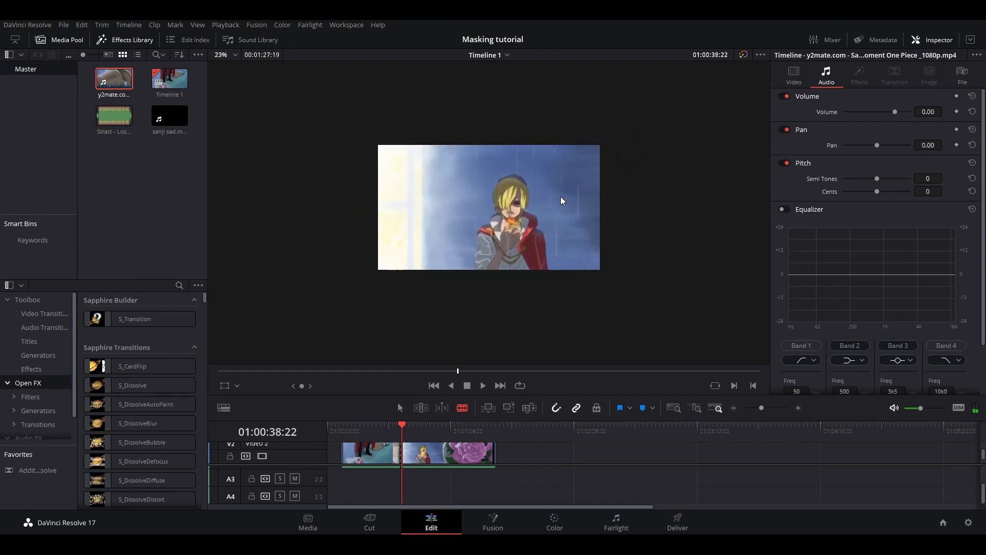
pyautogui.scroll(3, 562, 193)
pyautogui.press('space')
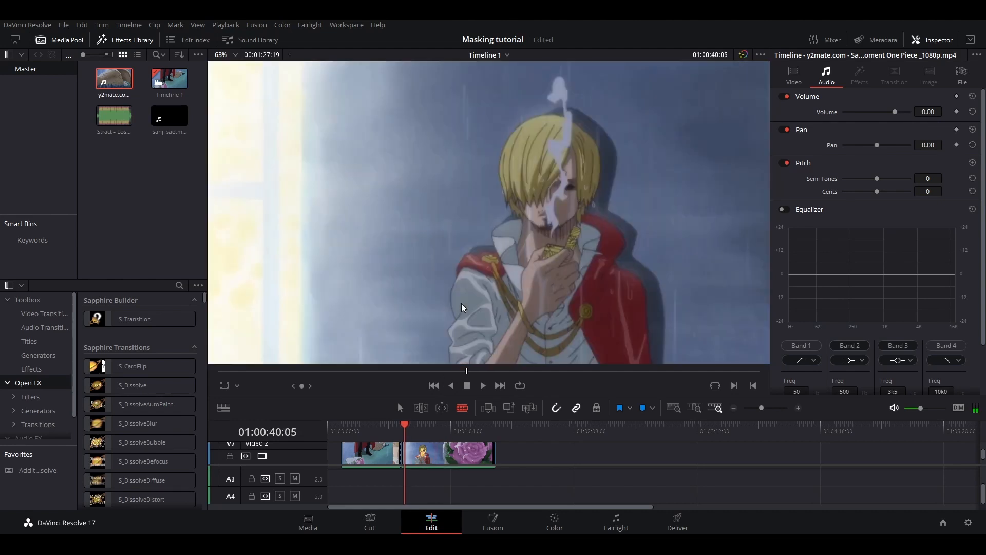
pyautogui.click(411, 456)
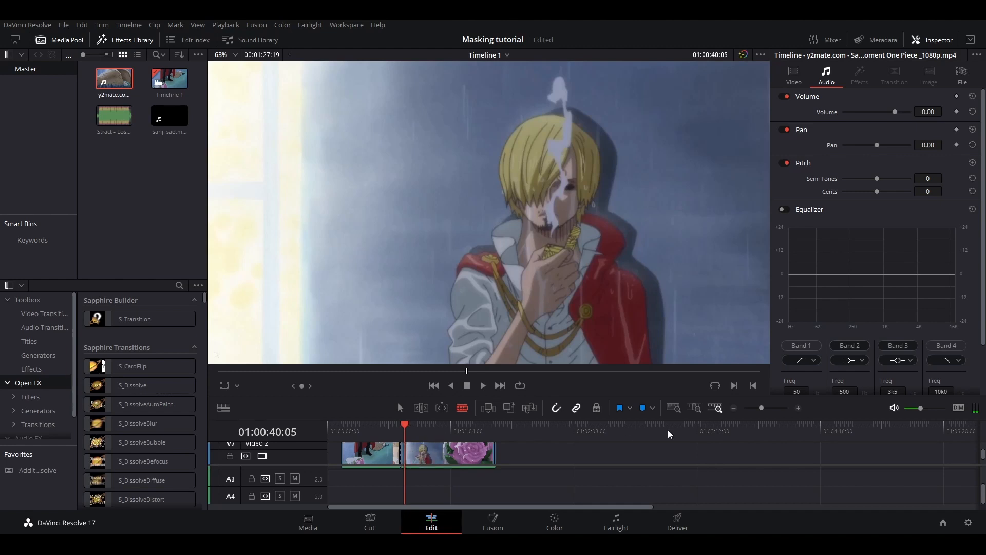
# - Delete the footage before and after the cigarette-lighting shot from the timeline
pyautogui.click(798, 409)
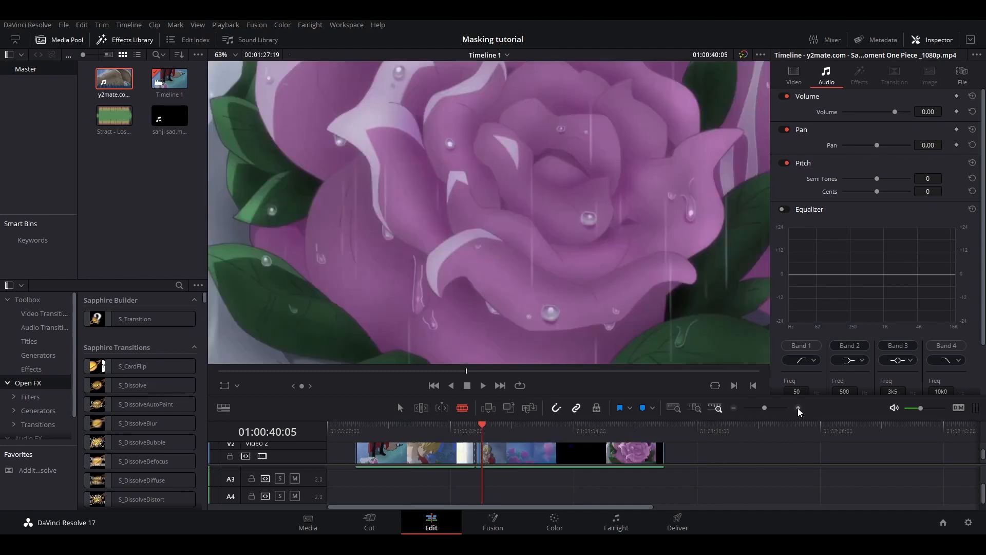
pyautogui.click(799, 408)
pyautogui.click(799, 409)
pyautogui.press('a')
pyautogui.click(755, 452)
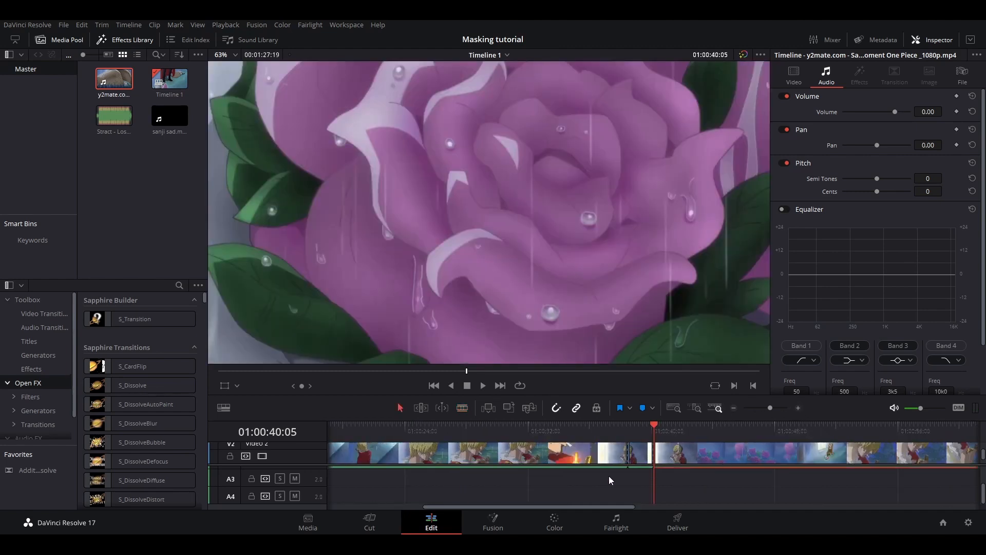
pyautogui.press('BackSpace')
pyautogui.click(501, 452)
pyautogui.press('BackSpace')
# - Play through the remaining shot and examine the character's pose and surroundings at different viewer magnifications
pyautogui.click(630, 436)
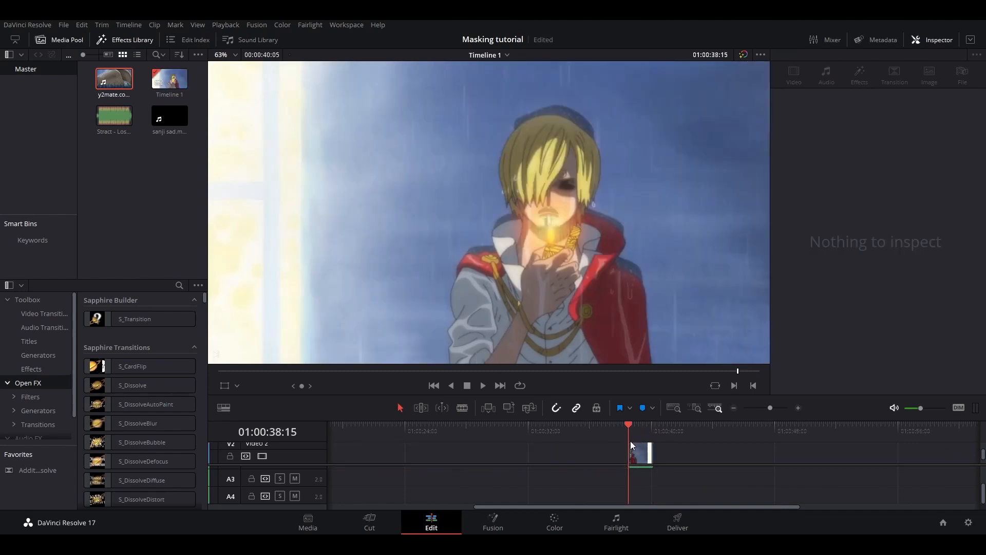
pyautogui.press('space')
pyautogui.press('space')
pyautogui.scroll(-2, 599, 232)
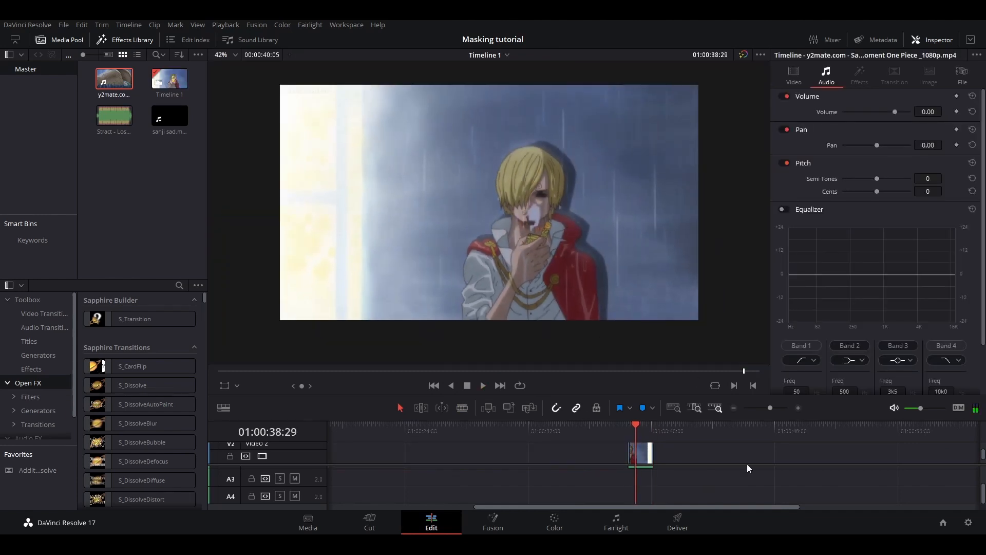
pyautogui.scroll(-3, 434, 180)
pyautogui.scroll(4, 493, 154)
pyautogui.scroll(-7, 436, 232)
pyautogui.scroll(-1, 493, 195)
pyautogui.scroll(5, 465, 139)
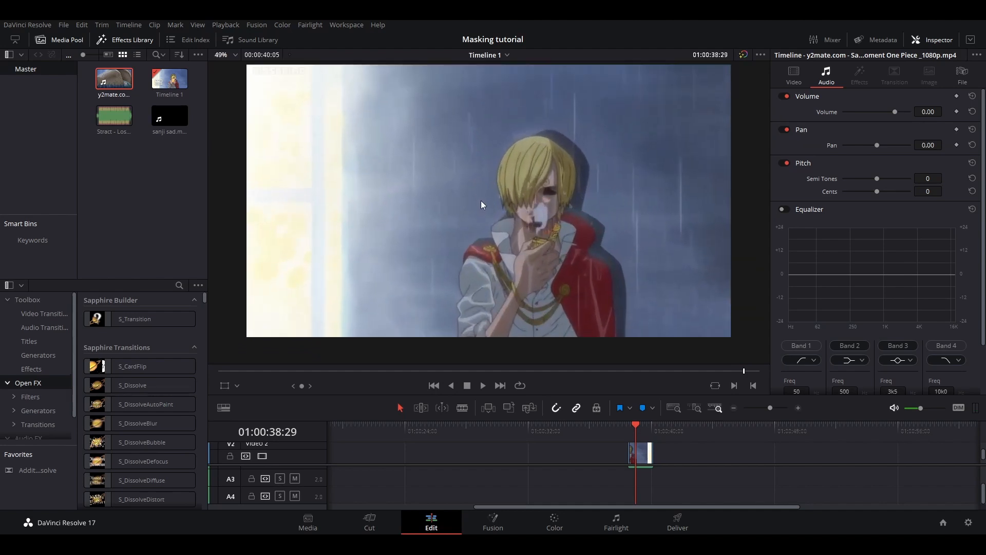
pyautogui.scroll(-5, 524, 226)
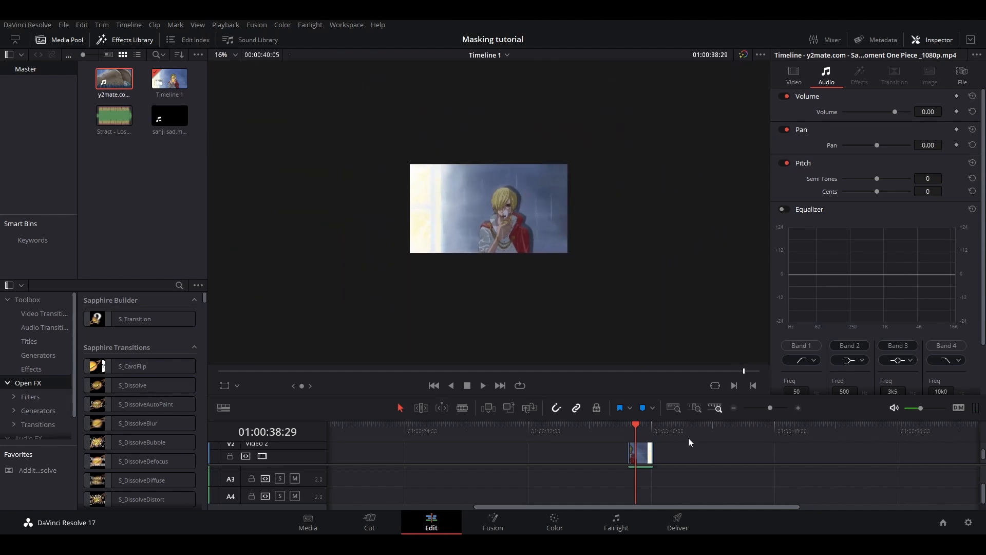
pyautogui.moveTo(643, 429); pyautogui.dragTo(634, 424)
pyautogui.scroll(7, 526, 239)
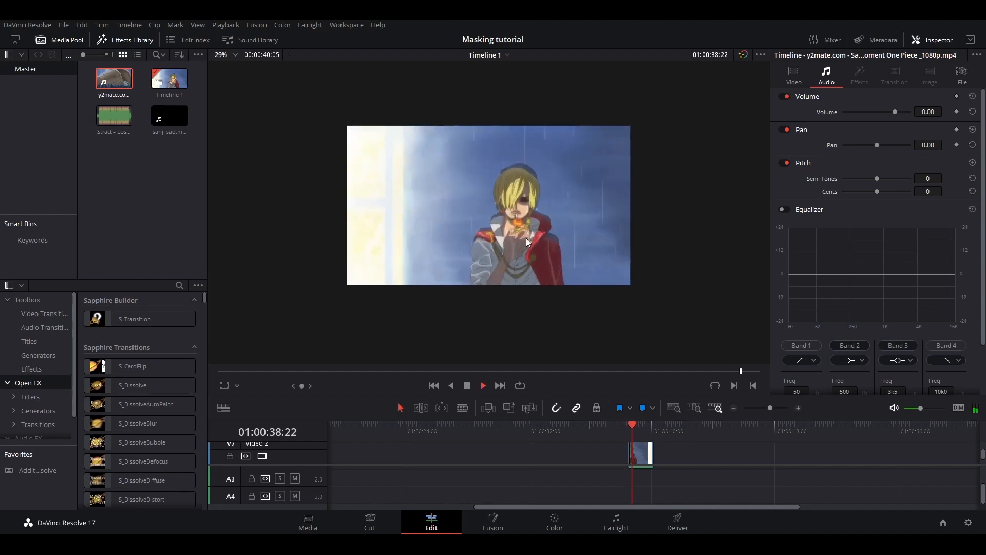
pyautogui.scroll(-7, 528, 211)
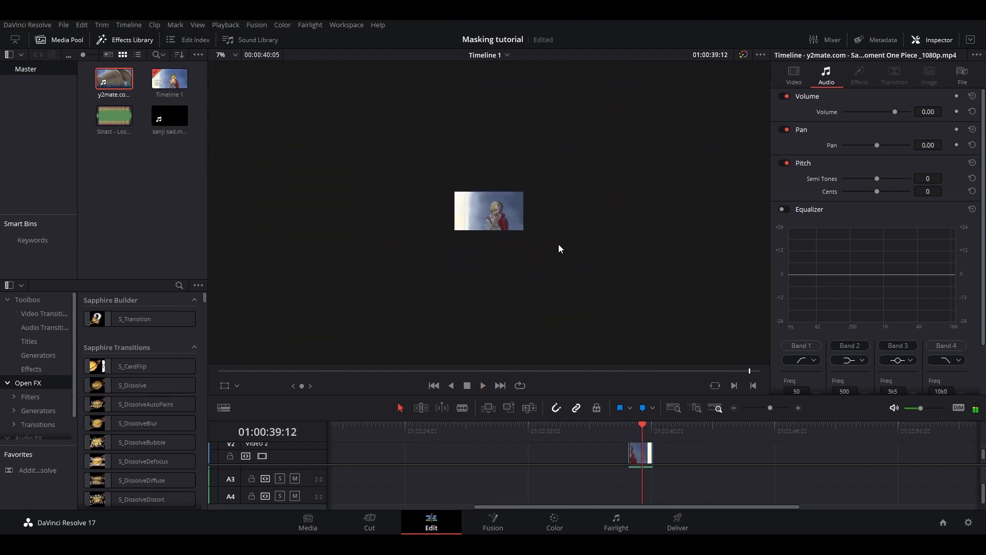
pyautogui.scroll(2, 559, 244)
pyautogui.scroll(-3, 559, 243)
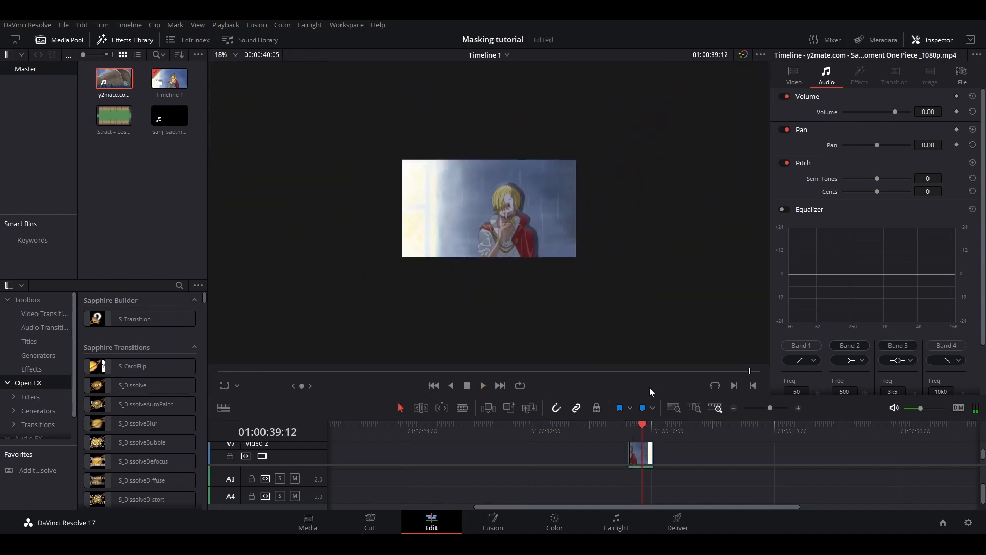
pyautogui.click(637, 426)
pyautogui.press('space')
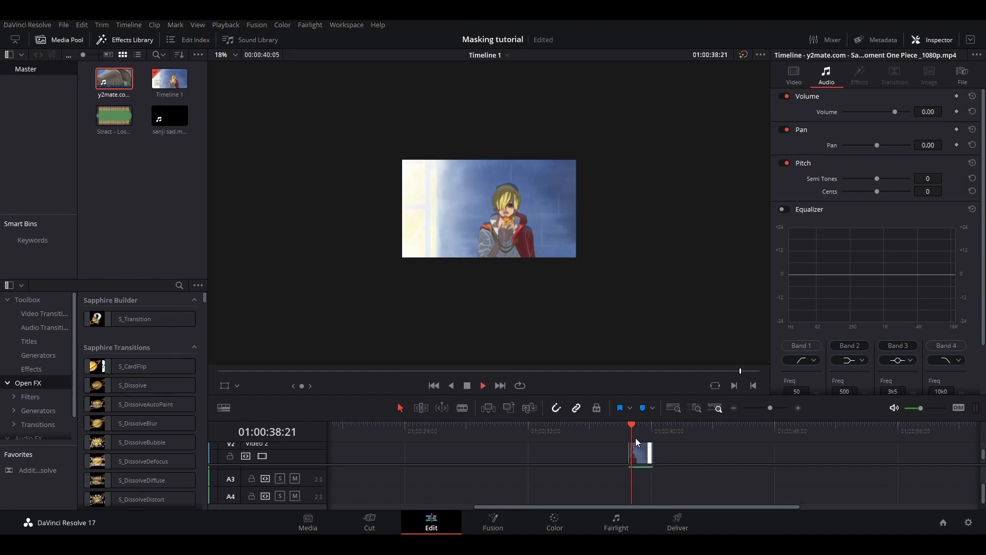
pyautogui.press('space')
pyautogui.scroll(1, 646, 468)
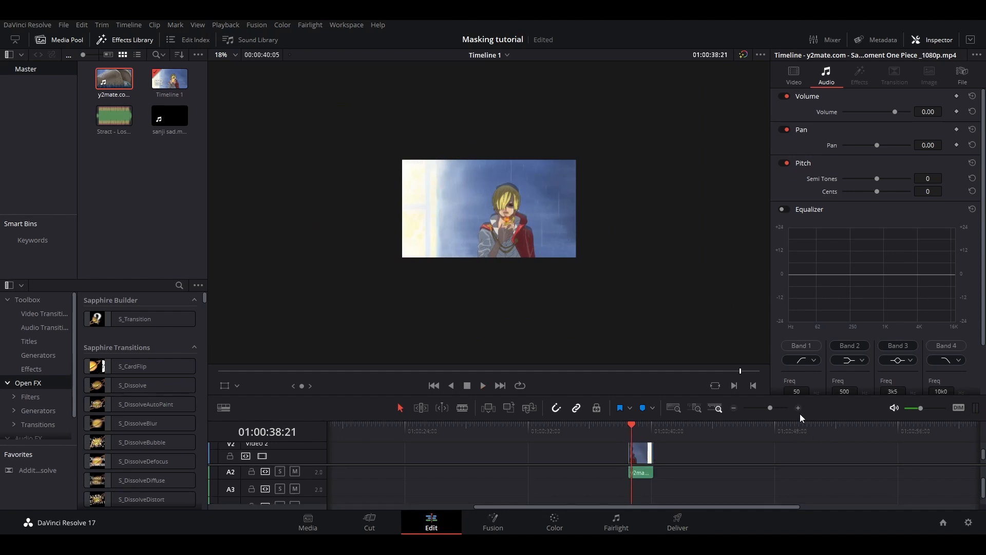
pyautogui.scroll(5, 560, 279)
pyautogui.press('space')
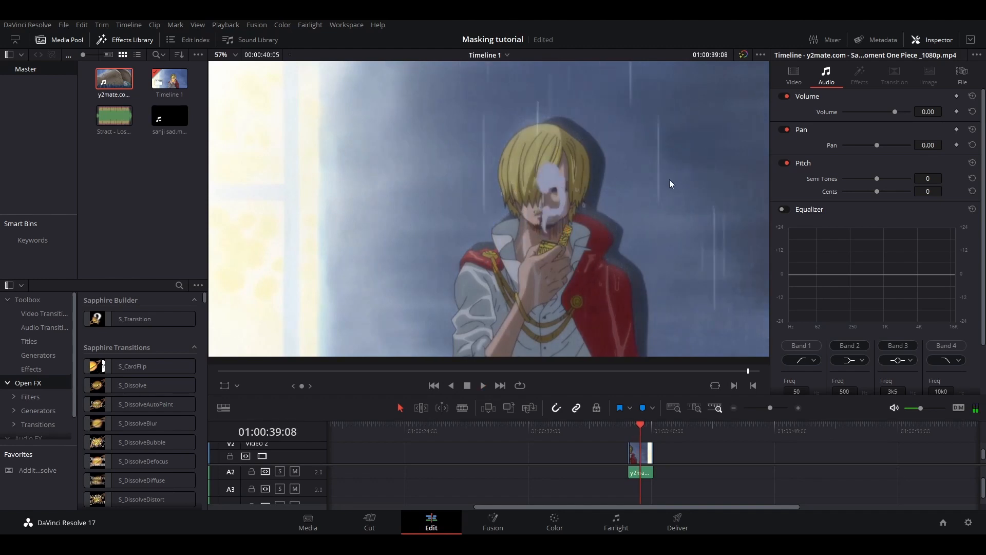
pyautogui.scroll(1, 640, 205)
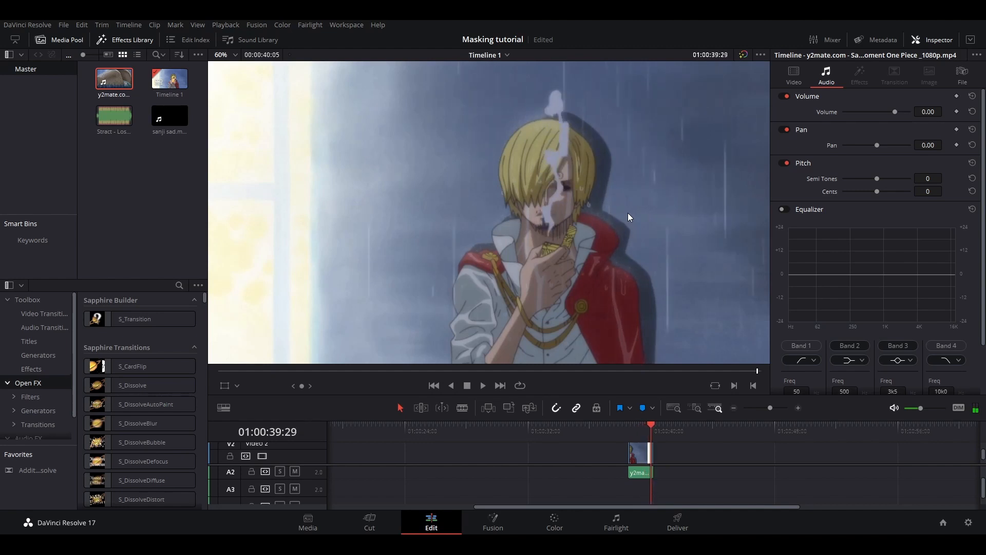
# - Split the remaining clip at 01:00:40:03, separating the last few frames into their own short clip
pyautogui.click(796, 408)
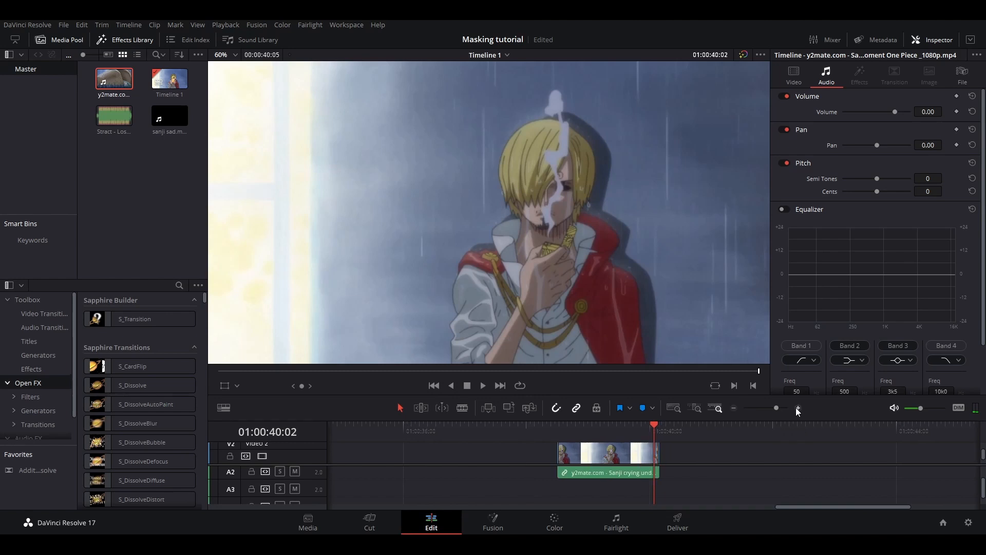
pyautogui.click(668, 429)
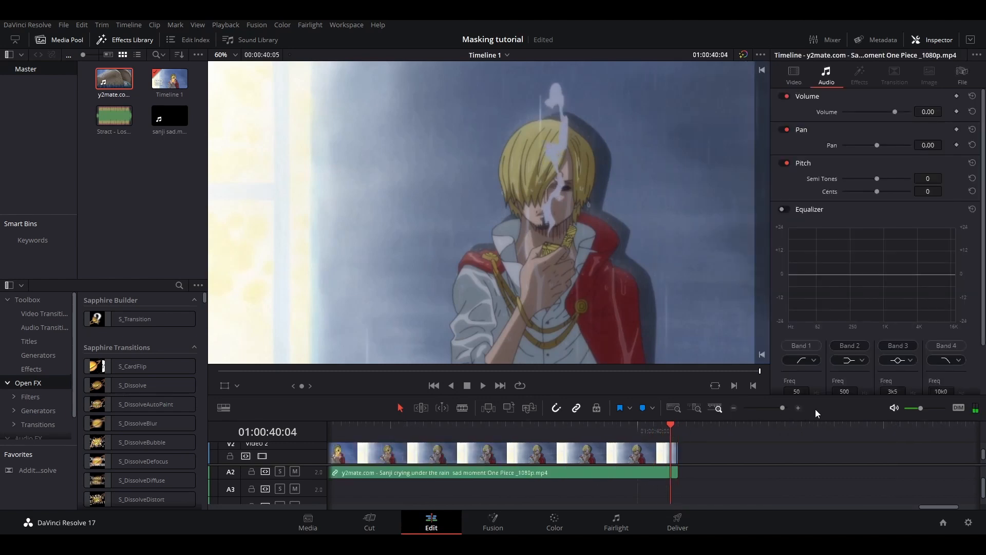
pyautogui.click(800, 410)
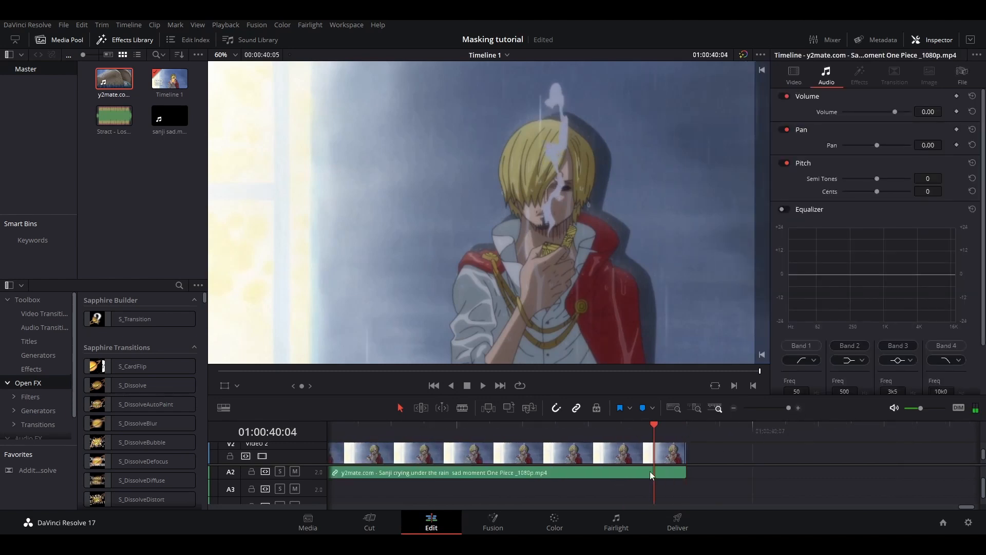
pyautogui.press('b')
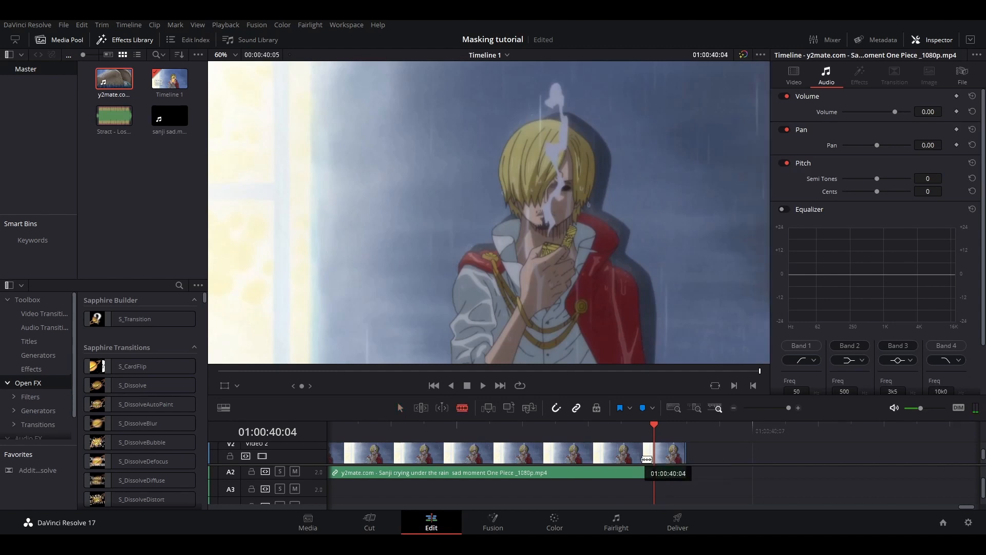
pyautogui.press('Left')
pyautogui.click(624, 458)
pyautogui.press('a')
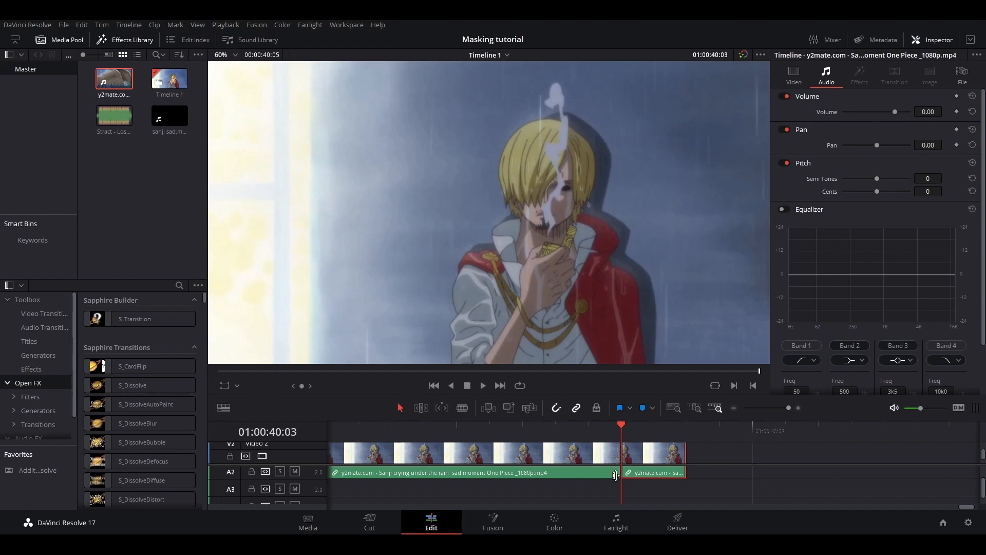
# - Open the short end clip in Fusion at 01:00:40:04 and move the MediaIn1 node closer to MediaOut1
pyautogui.click(650, 439)
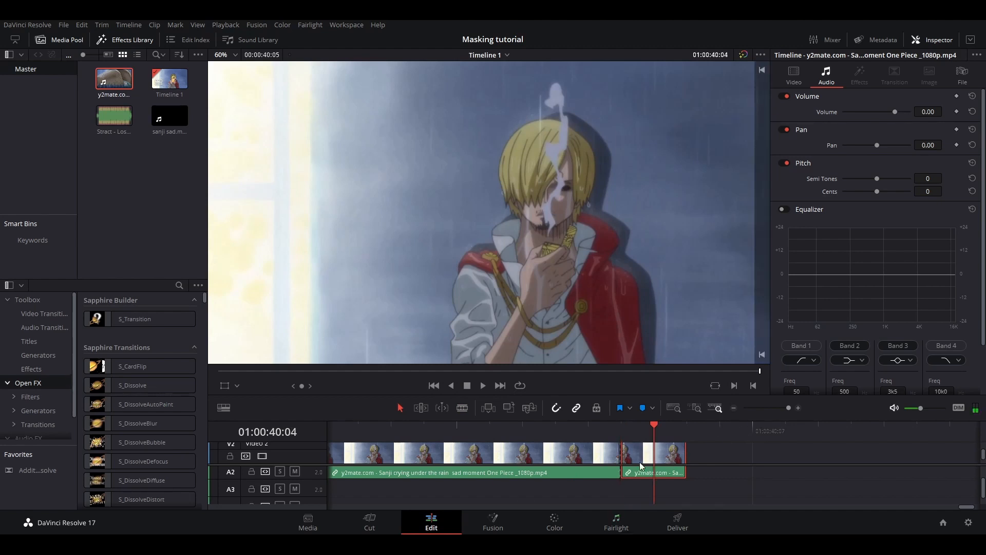
pyautogui.click(493, 522)
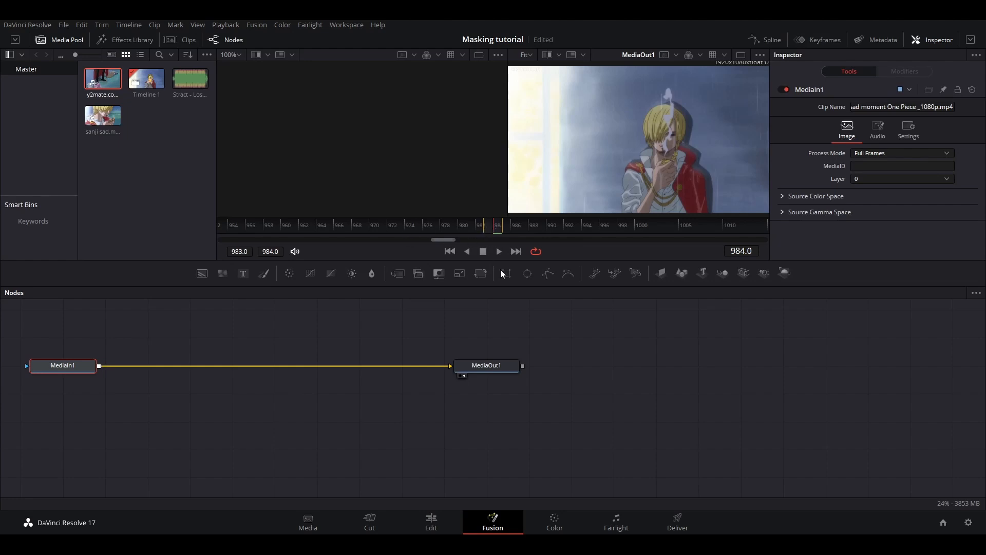
pyautogui.moveTo(35, 371); pyautogui.dragTo(150, 364)
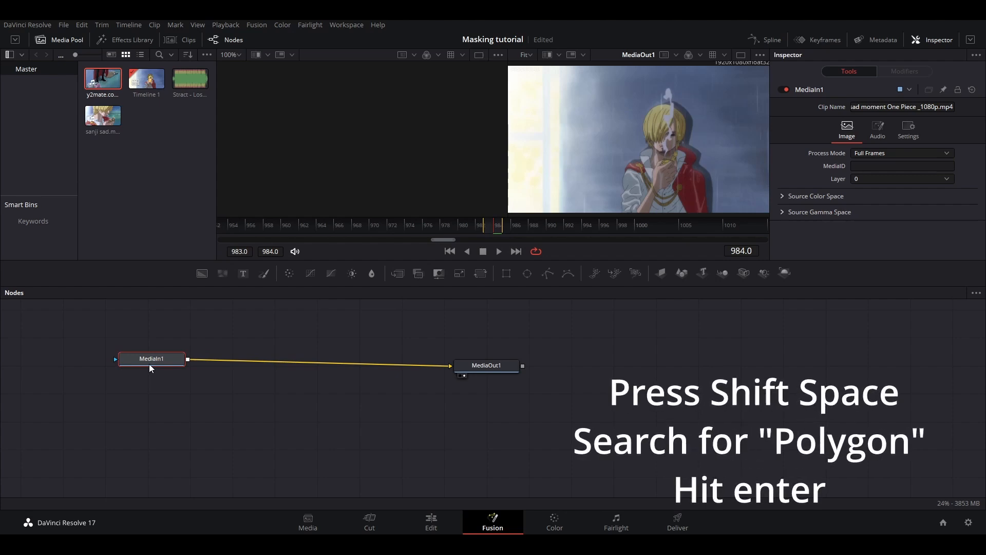
# - Add a Polygon mask to MediaIn1, place its node above it, and invert the mask
pyautogui.hotkey('shift', 'space')
pyautogui.write('polygon')
pyautogui.press('Return')
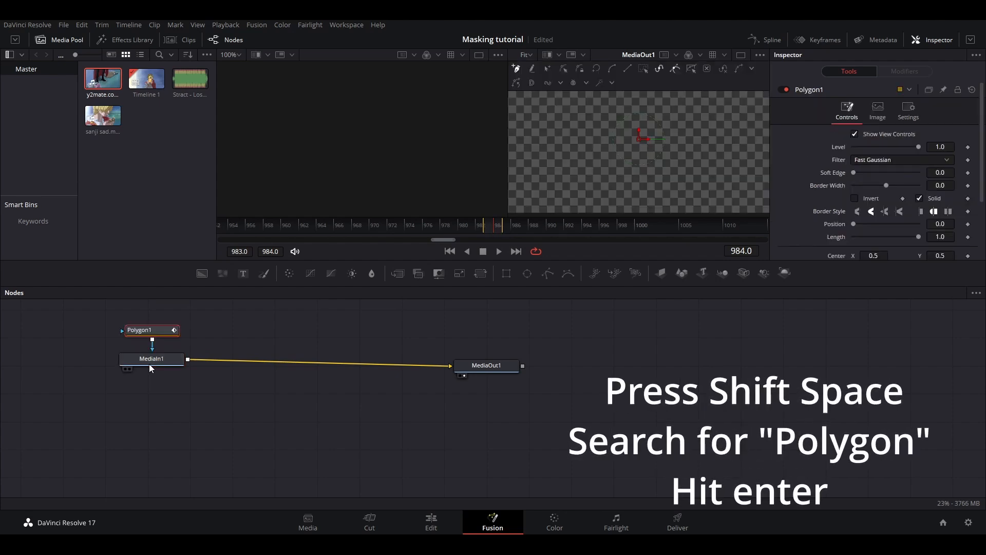
pyautogui.moveTo(146, 333)
pyautogui.mouseDown()
pyautogui.moveTo(172, 336)
pyautogui.moveTo(179, 318)
pyautogui.moveTo(151, 324)
pyautogui.mouseUp()
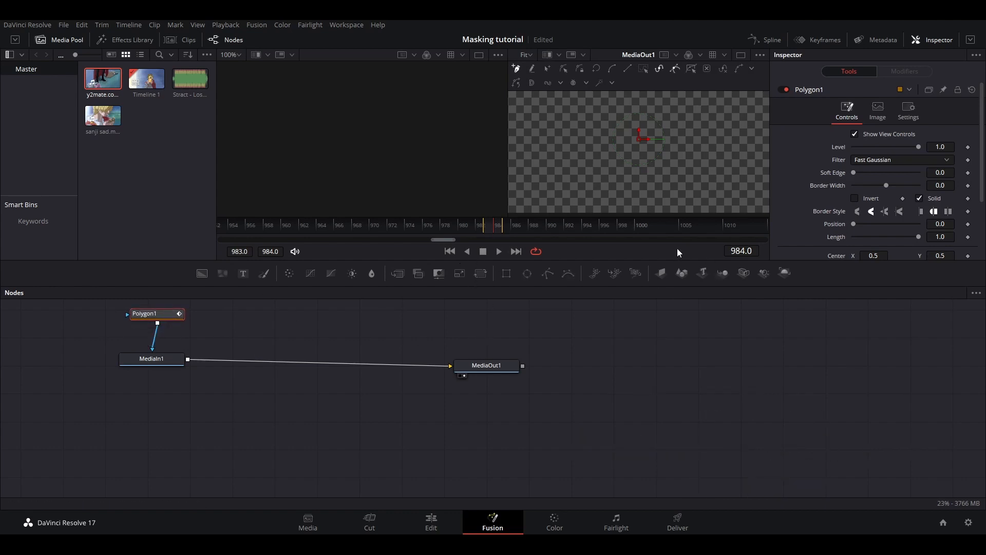
pyautogui.click(865, 198)
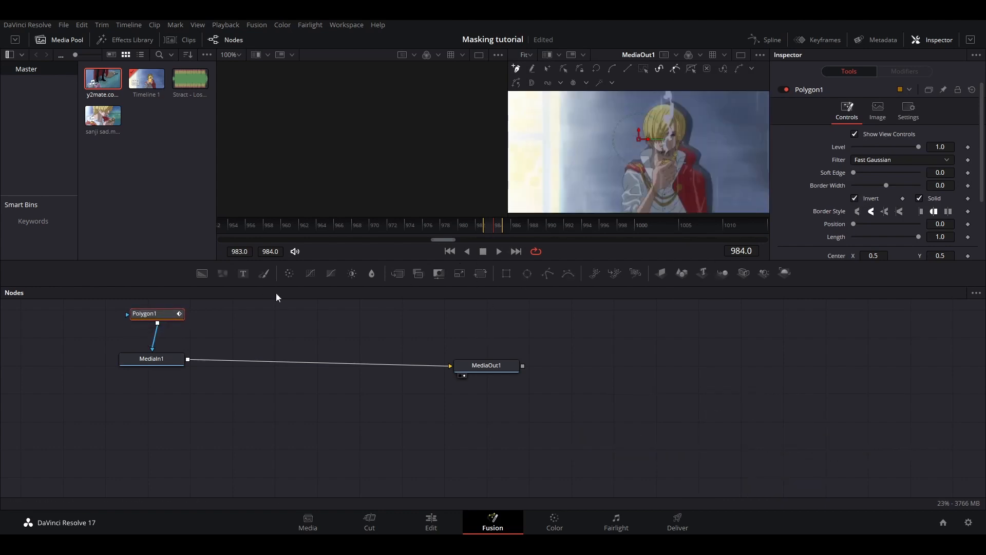
# - Examine the character's silhouette from the head down to the lower sleeve at different viewer magnifications
pyautogui.scroll(-5, 663, 149)
pyautogui.scroll(5, 637, 146)
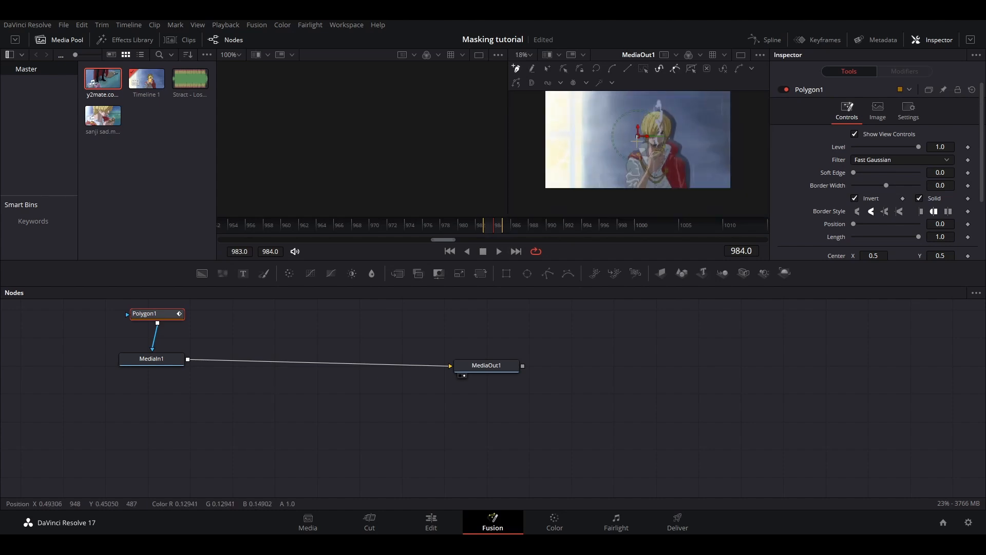
pyautogui.scroll(-3, 630, 159)
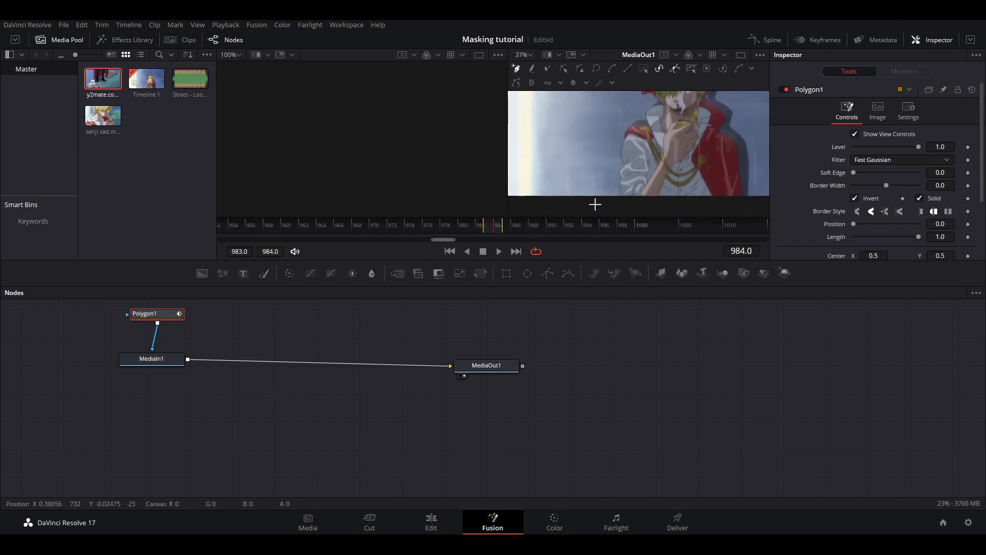
pyautogui.scroll(-1, 652, 171)
pyautogui.scroll(1, 654, 172)
pyautogui.scroll(-1, 655, 172)
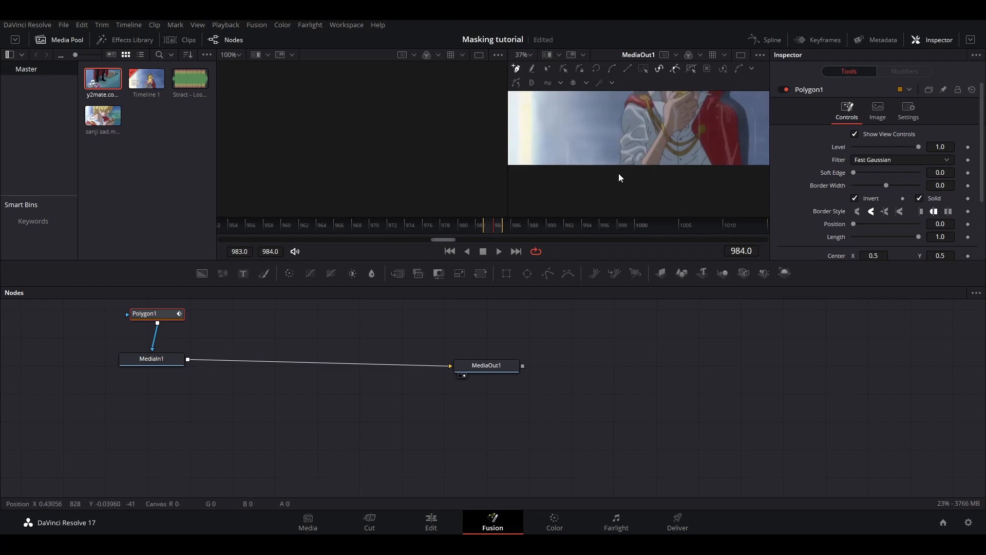
pyautogui.scroll(3, 621, 177)
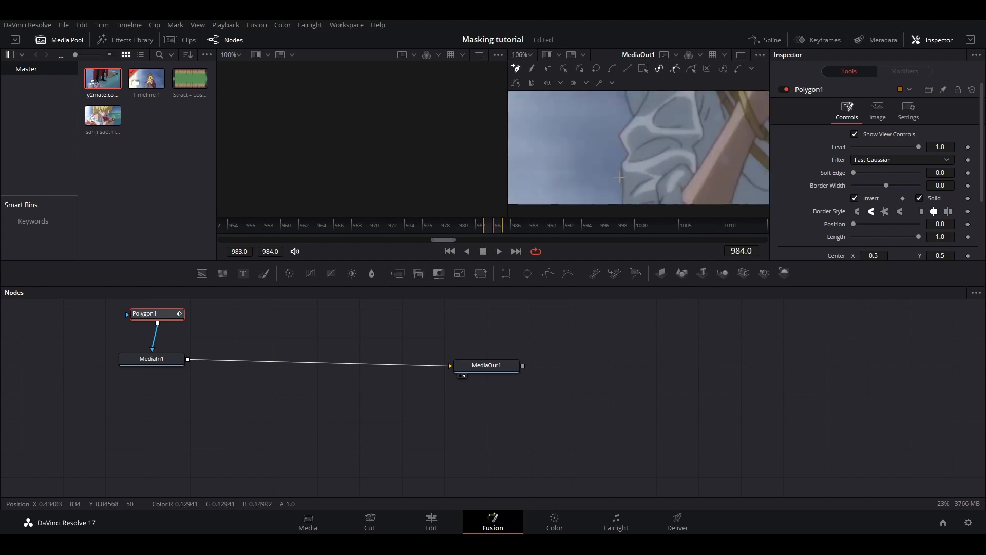
pyautogui.scroll(-4, 621, 177)
pyautogui.scroll(1, 621, 176)
pyautogui.scroll(4, 622, 177)
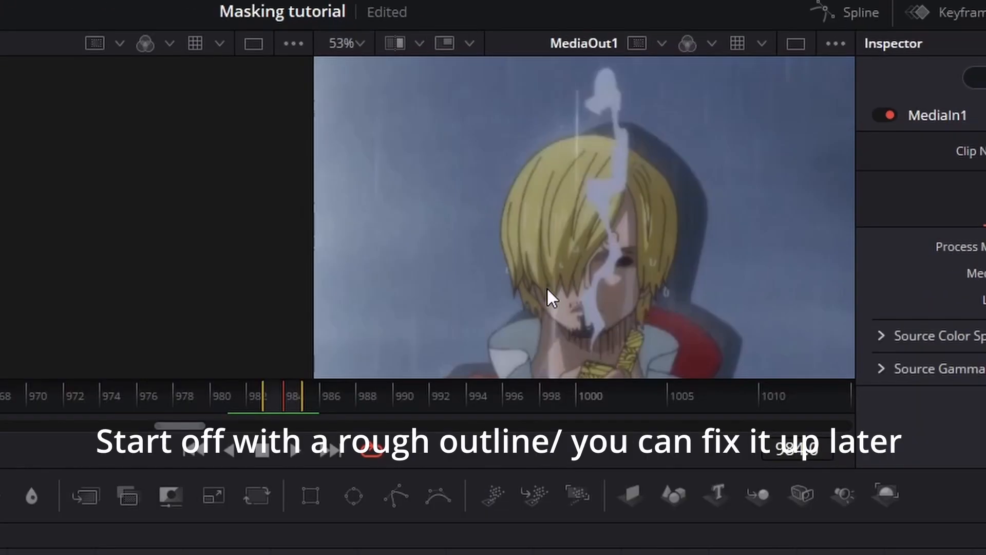
# - Start a rough polygon outline at the frame's lower edge, tracing up the white sleeve and over the shoulder to the neck
pyautogui.scroll(-4, 622, 173)
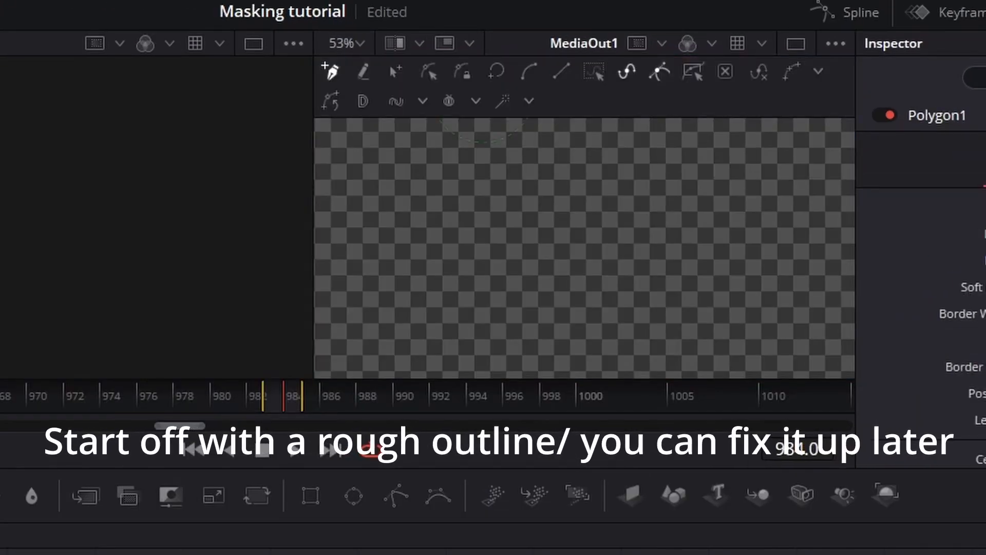
pyautogui.click(408, 370)
pyautogui.click(407, 343)
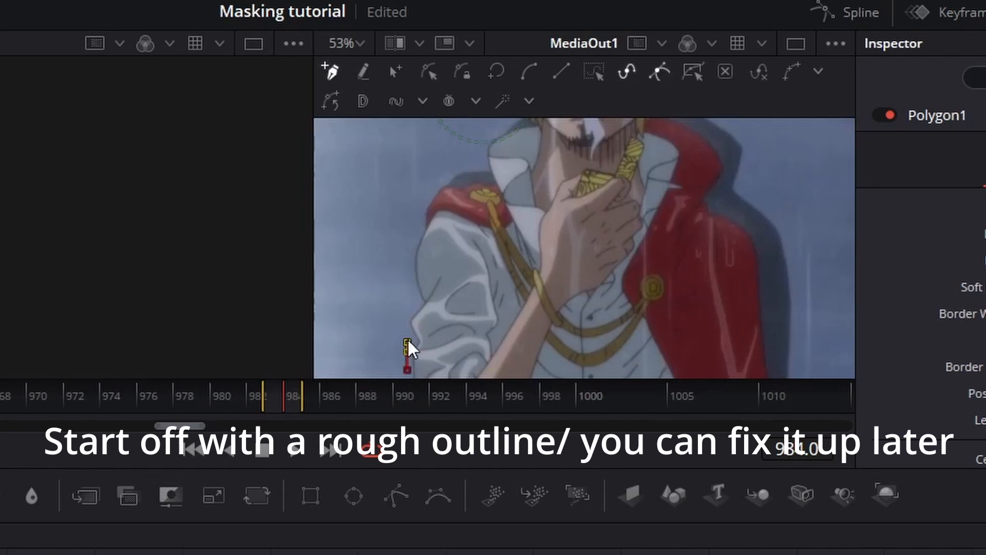
pyautogui.click(404, 258)
pyautogui.click(418, 190)
pyautogui.click(433, 170)
pyautogui.click(463, 159)
pyautogui.click(477, 159)
pyautogui.scroll(1, 480, 158)
pyautogui.click(496, 194)
pyautogui.click(502, 173)
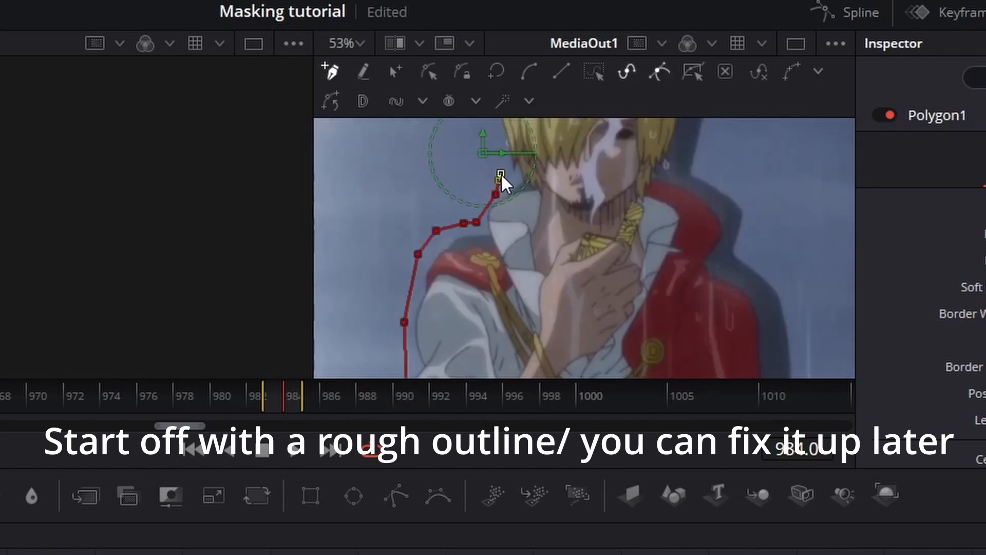
# - Continue the rough outline around the head, over the hair and down the shadowed side to the jaw
pyautogui.scroll(2, 501, 173)
pyautogui.click(501, 189)
pyautogui.moveTo(502, 189); pyautogui.dragTo(493, 203)
pyautogui.click(507, 171)
pyautogui.click(613, 122)
pyautogui.click(667, 143)
pyautogui.click(705, 247)
pyautogui.click(692, 299)
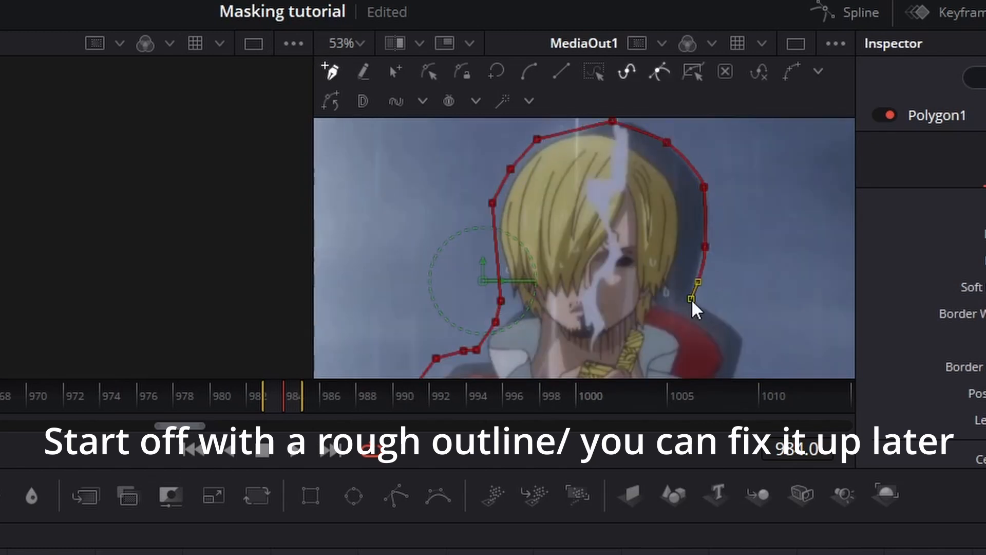
# - Continue the outline down the raised red collar and out along the cape's shoulder
pyautogui.click(702, 329)
pyautogui.click(726, 352)
pyautogui.scroll(-2, 730, 355)
pyautogui.click(719, 261)
pyautogui.click(750, 302)
pyautogui.click(777, 323)
# - Run the outline down the cape, pass it below the frame's lower edge, and close the polygon at its starting point
pyautogui.scroll(-2, 778, 329)
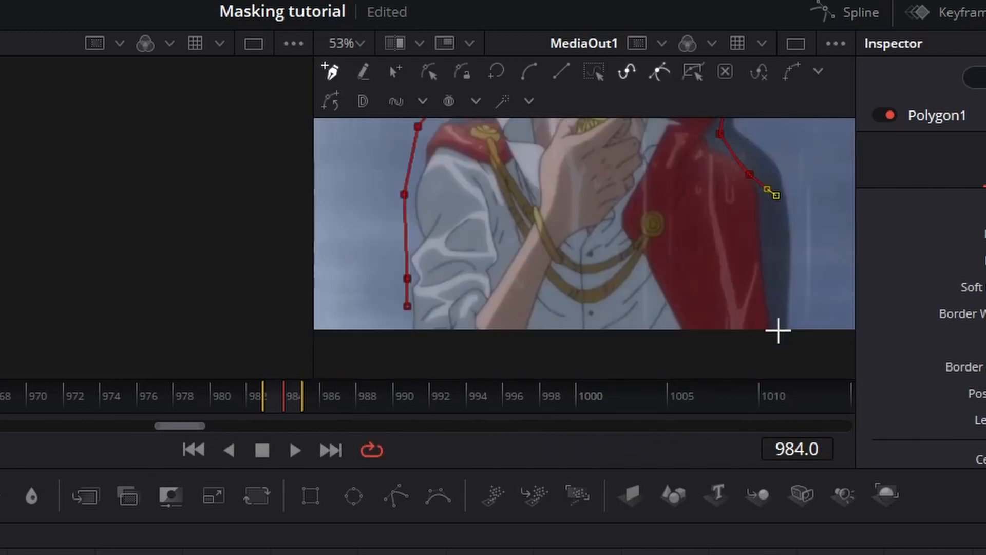
pyautogui.click(778, 326)
pyautogui.click(758, 352)
pyautogui.click(599, 363)
pyautogui.click(520, 369)
pyautogui.click(411, 358)
pyautogui.click(408, 306)
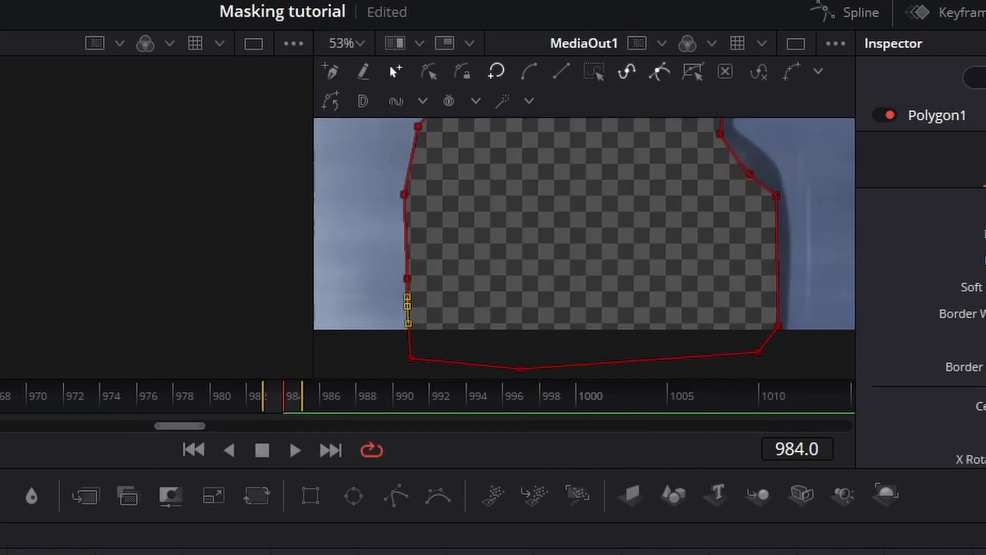
# - Turn off inversion of the Polygon1 mask so that only the character inside the outline is kept
pyautogui.scroll(-2, 466, 304)
pyautogui.scroll(-1, 466, 305)
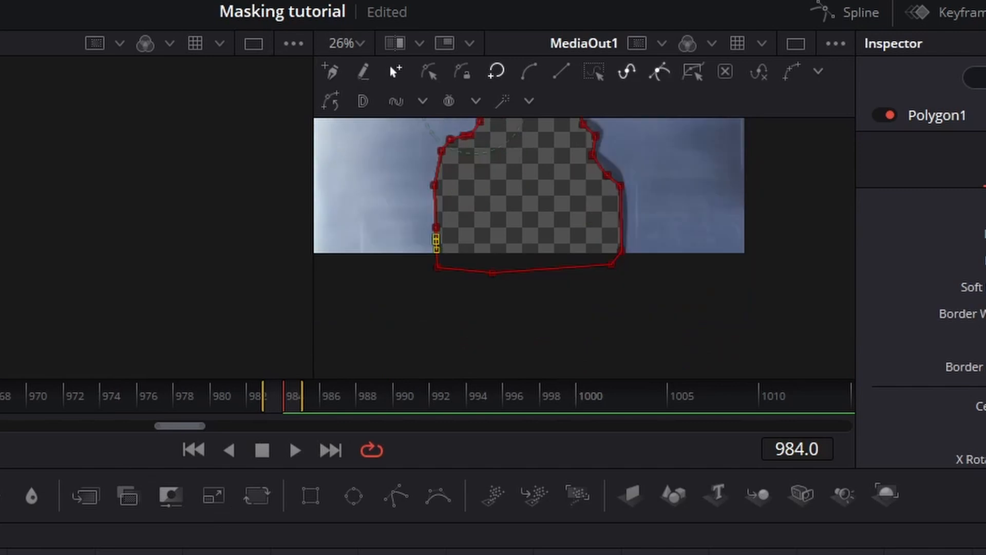
pyautogui.scroll(2, 585, 272)
pyautogui.scroll(1, 582, 275)
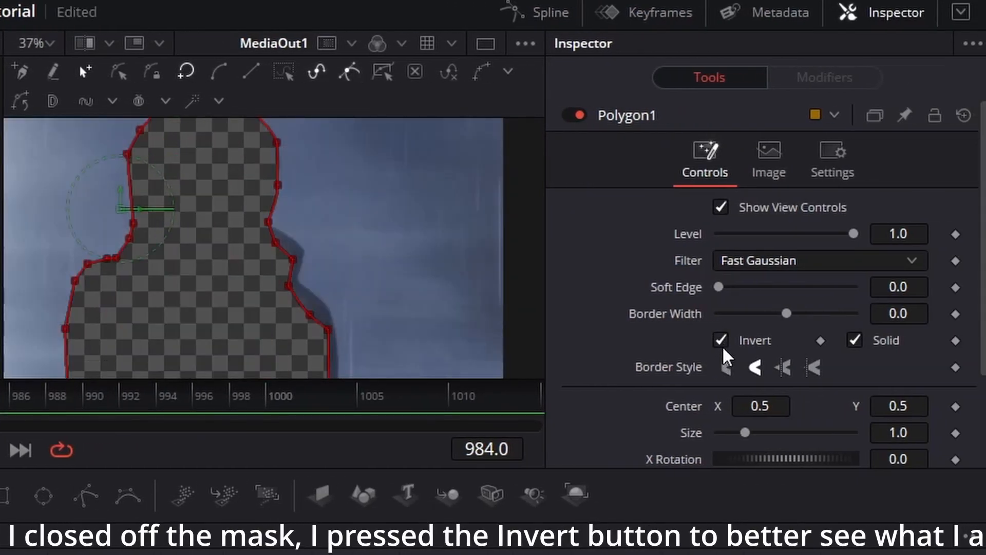
pyautogui.click(720, 341)
# - Pull the mask points on the shadowed side of the head inward, from the jaw up to the crown, to follow the hair
pyautogui.scroll(2, 106, 287)
pyautogui.moveTo(427, 293); pyautogui.dragTo(389, 293)
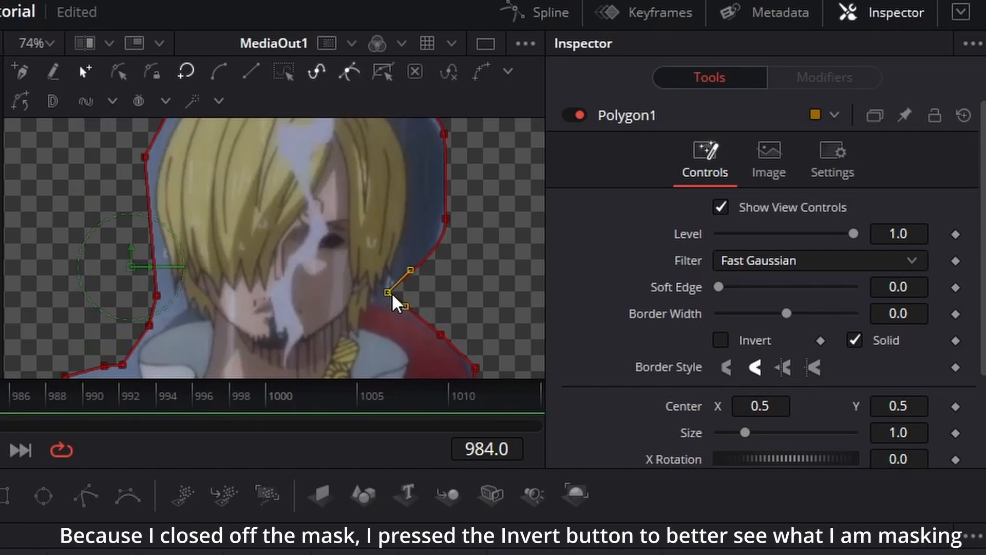
pyautogui.moveTo(432, 236); pyautogui.dragTo(420, 186)
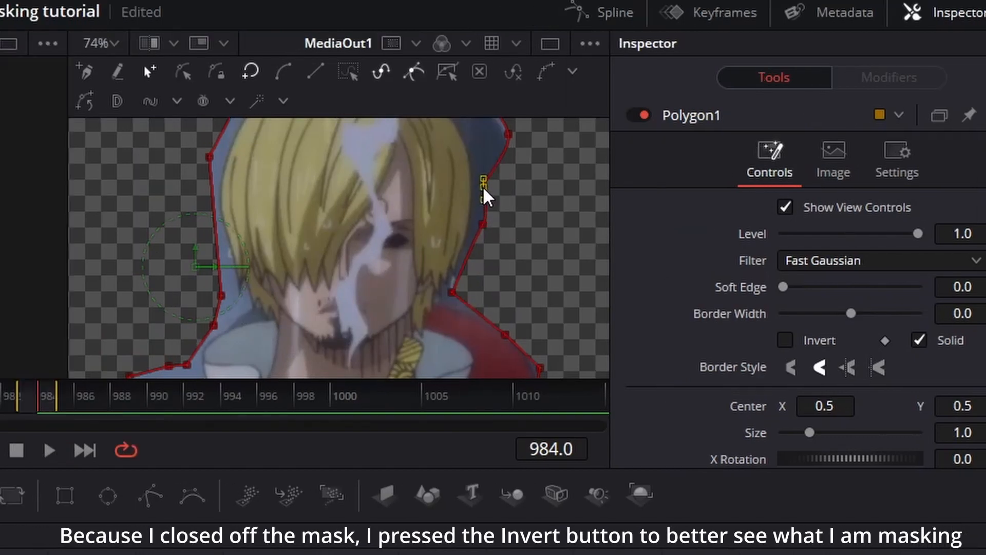
pyautogui.scroll(1, 435, 188)
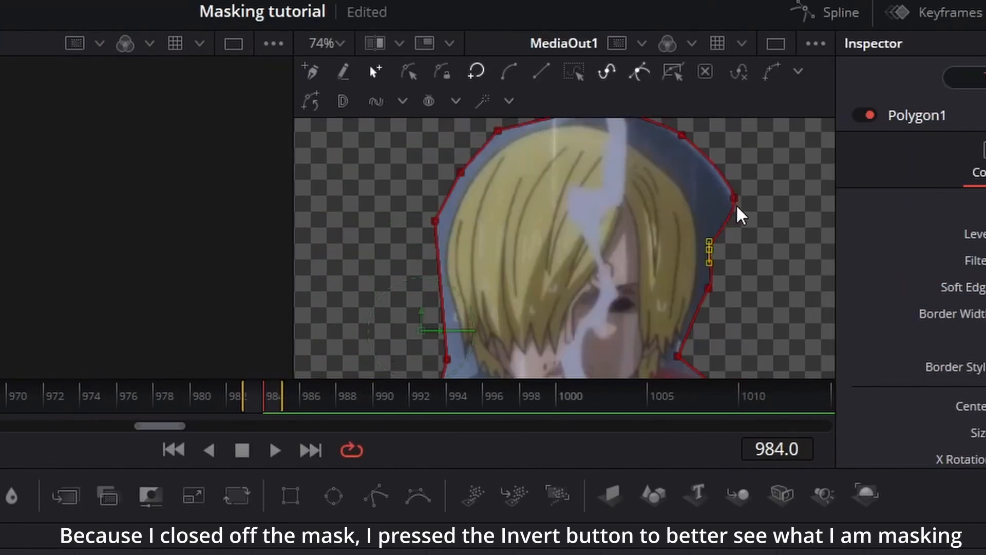
pyautogui.moveTo(738, 207); pyautogui.dragTo(693, 195)
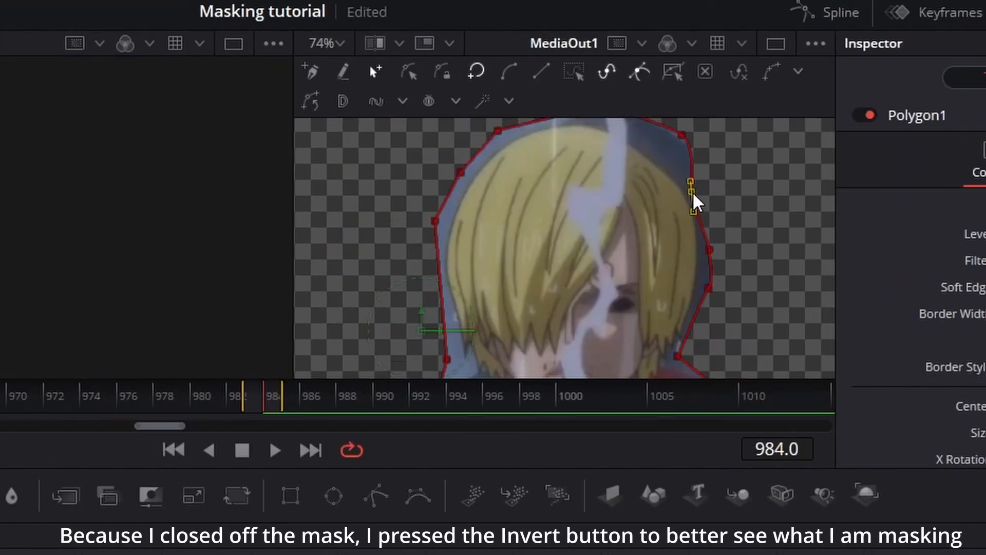
pyautogui.scroll(2, 670, 264)
pyautogui.moveTo(682, 263); pyautogui.dragTo(649, 275)
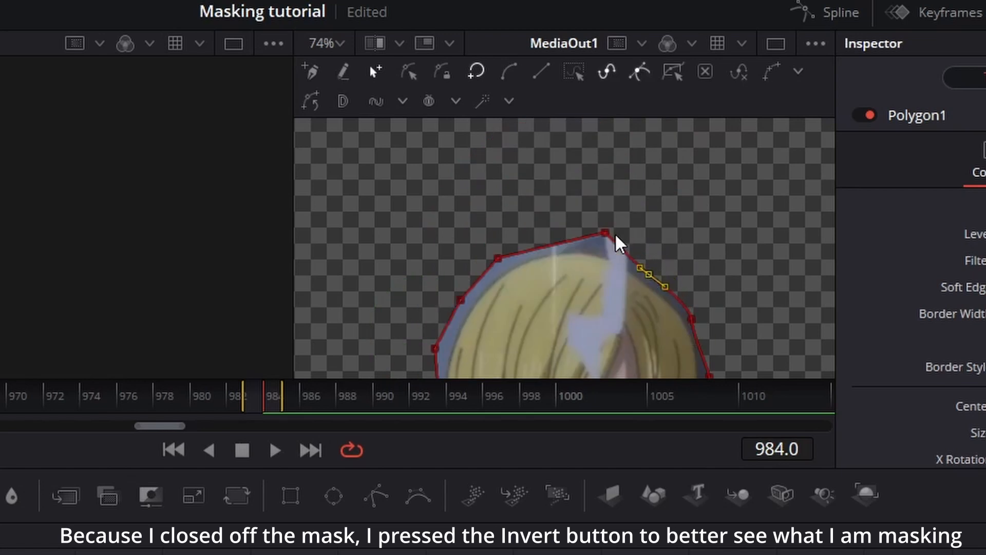
# - Raise the crown point to enclose the smoke plume and add points on both sides of it to shape the outline
pyautogui.moveTo(607, 234); pyautogui.dragTo(600, 148)
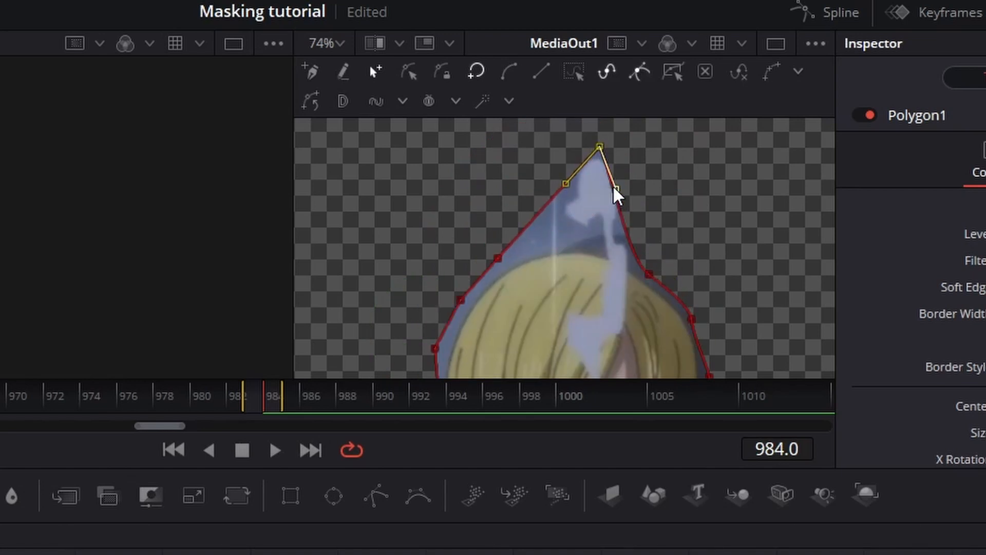
pyautogui.click(646, 272)
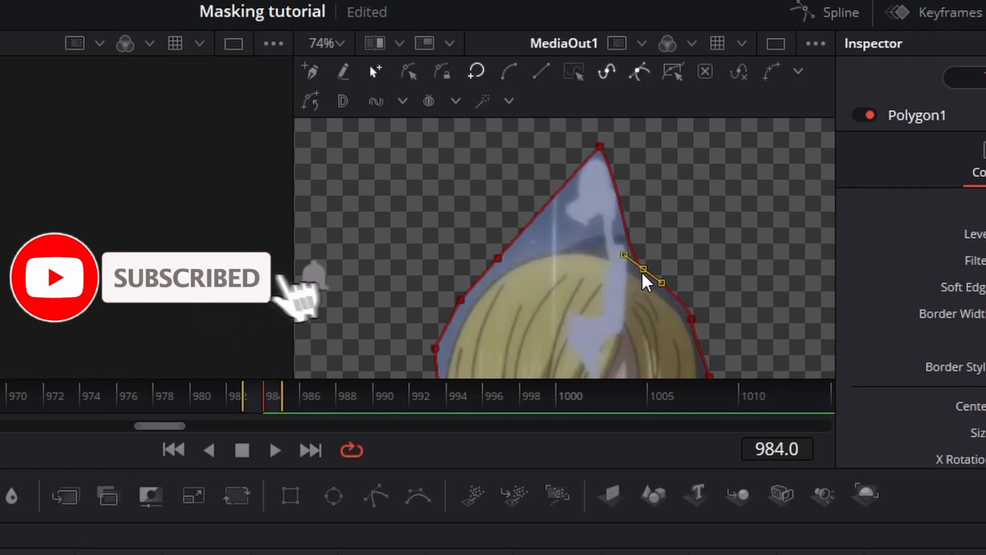
pyautogui.click(619, 183)
pyautogui.click(555, 204)
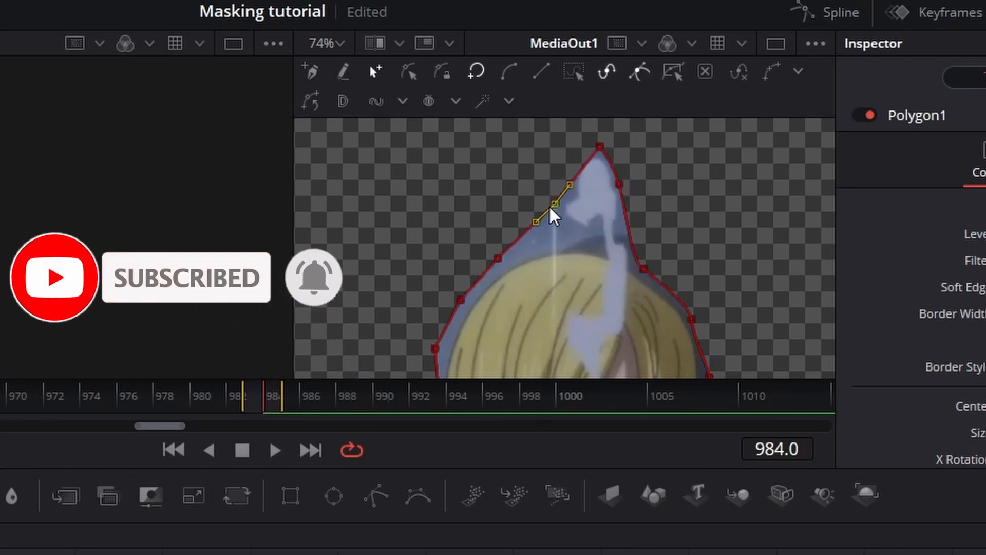
pyautogui.moveTo(539, 220); pyautogui.dragTo(559, 200)
pyautogui.moveTo(498, 258); pyautogui.dragTo(501, 268)
# - Move the mask points along the red-trimmed shoulder and white sleeve closer to the arm
pyautogui.scroll(-3, 453, 333)
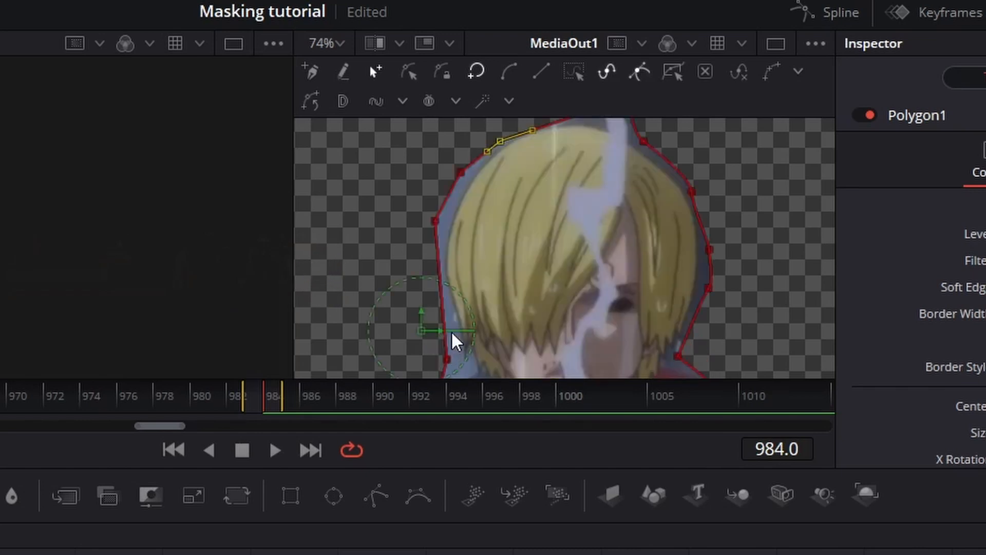
pyautogui.scroll(-5, 452, 332)
pyautogui.moveTo(330, 219); pyautogui.dragTo(344, 225)
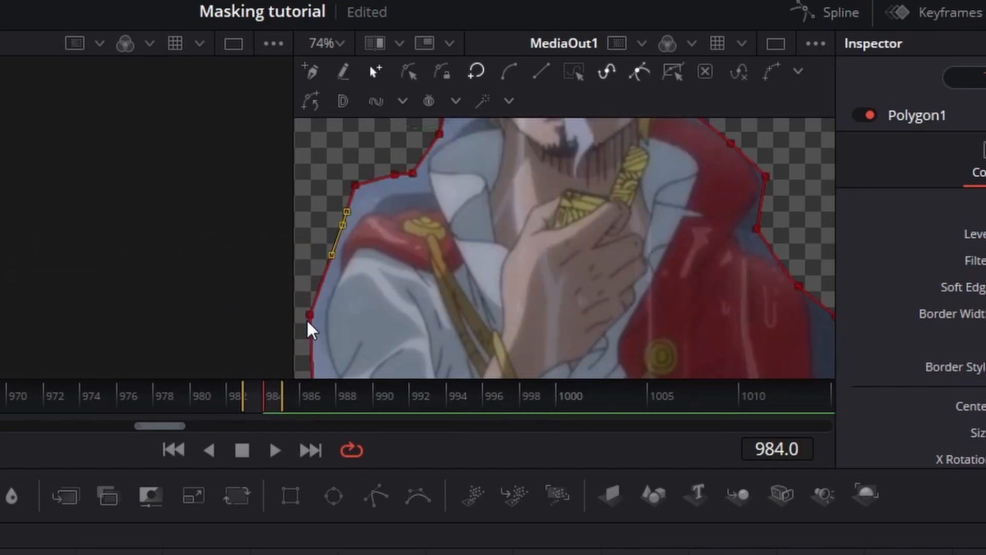
pyautogui.scroll(-2, 323, 315)
pyautogui.moveTo(310, 316); pyautogui.dragTo(323, 315)
pyautogui.scroll(1, 326, 309)
# - Tighten the mask points around the neck and white collar on the sleeve side
pyautogui.scroll(3, 355, 259)
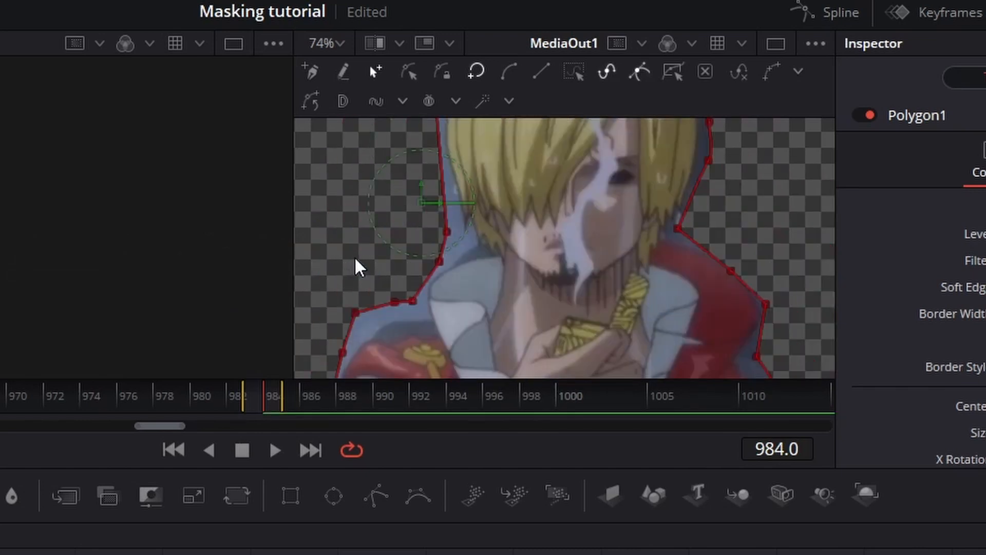
pyautogui.moveTo(395, 303); pyautogui.dragTo(421, 312)
pyautogui.moveTo(447, 232); pyautogui.dragTo(452, 227)
pyautogui.moveTo(440, 261); pyautogui.dragTo(449, 260)
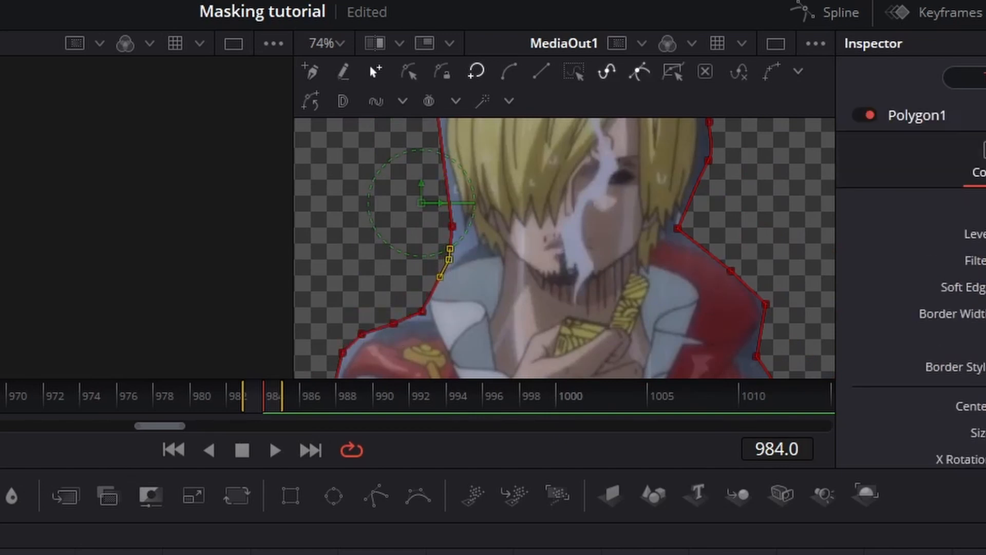
# - Soften the Polygon1 mask's border by setting Soft Edge to 0.00669
pyautogui.scroll(-4, 712, 283)
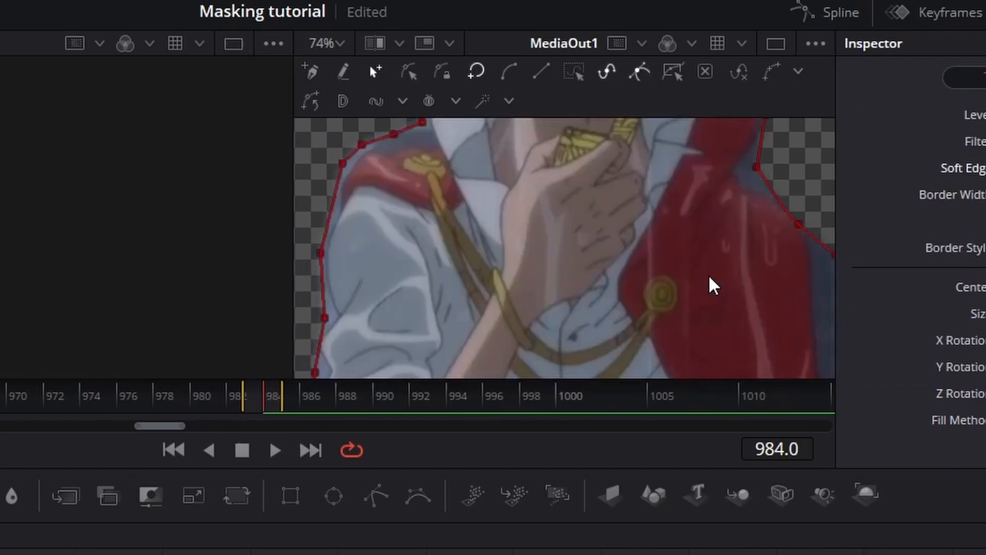
pyautogui.scroll(6, 696, 272)
pyautogui.scroll(7, 637, 221)
pyautogui.scroll(-4, 624, 250)
pyautogui.scroll(1, 622, 251)
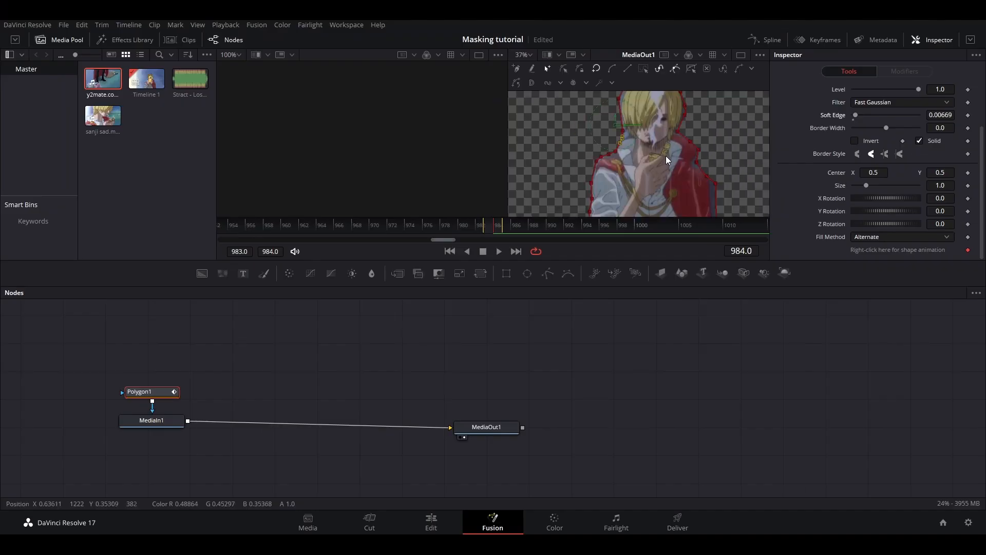
# - Move the mask points beside the shadowed side of the head in against the hair
pyautogui.scroll(-3, 637, 186)
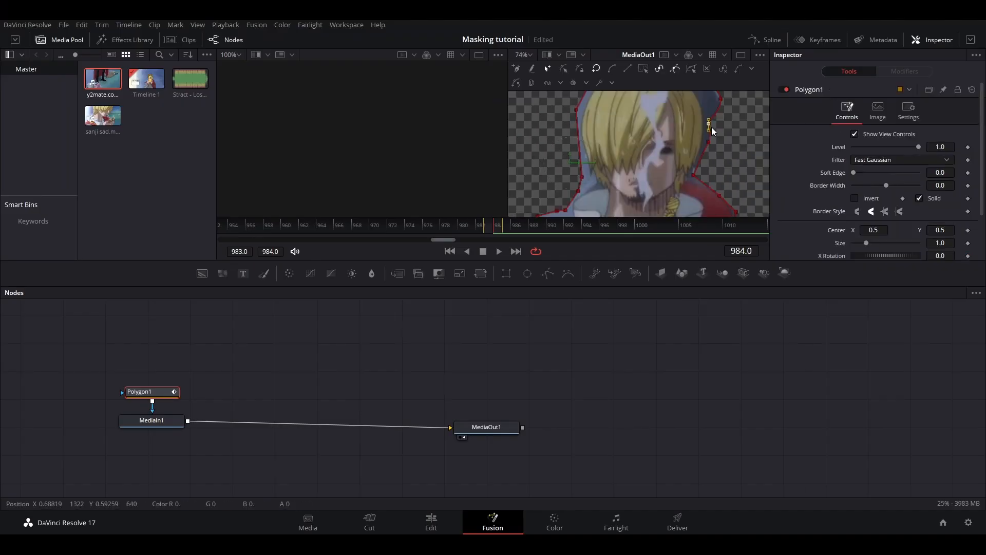
pyautogui.scroll(1, 711, 128)
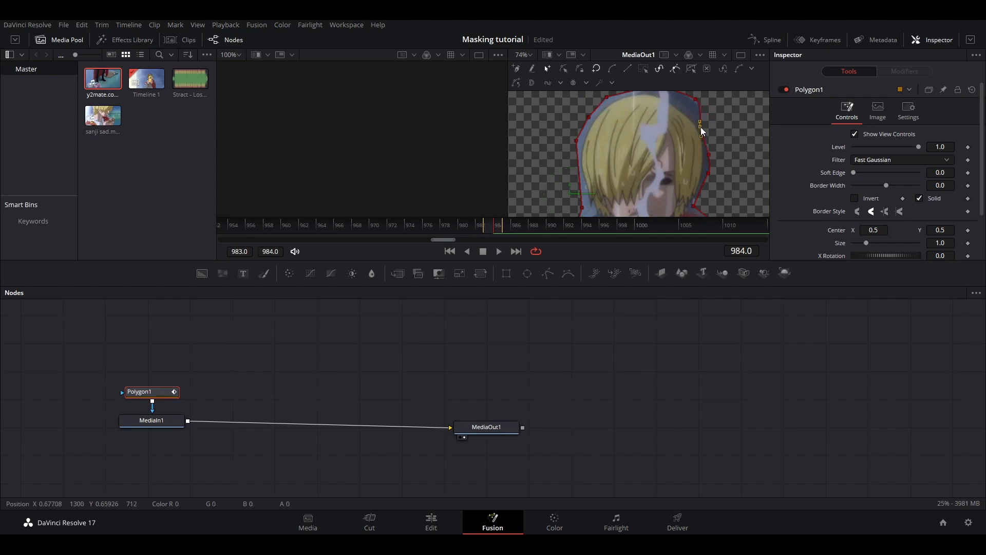
pyautogui.scroll(2, 701, 127)
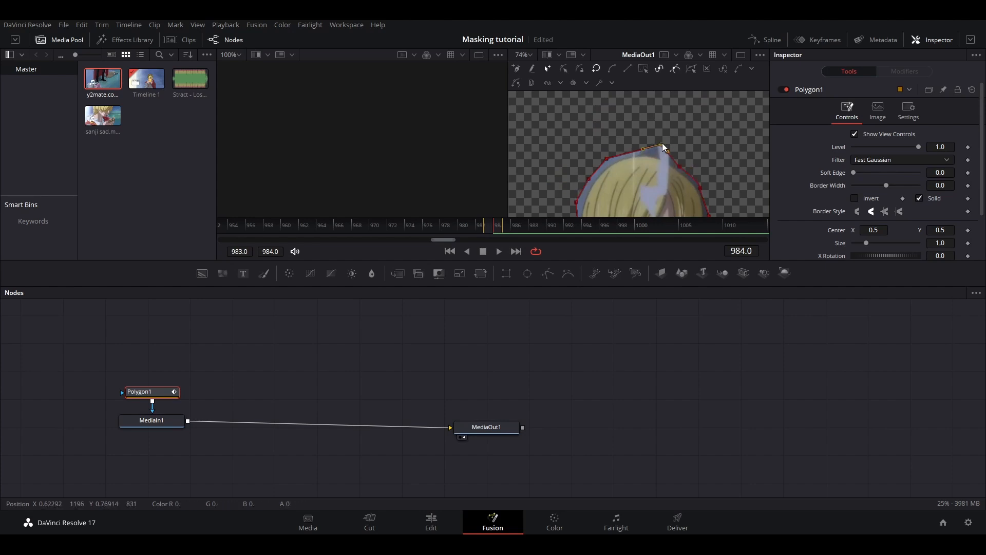
# - Raise the crown point above the smoke plume, then add and adjust points to fit the outline around the plume and hair
pyautogui.moveTo(661, 145); pyautogui.dragTo(659, 123)
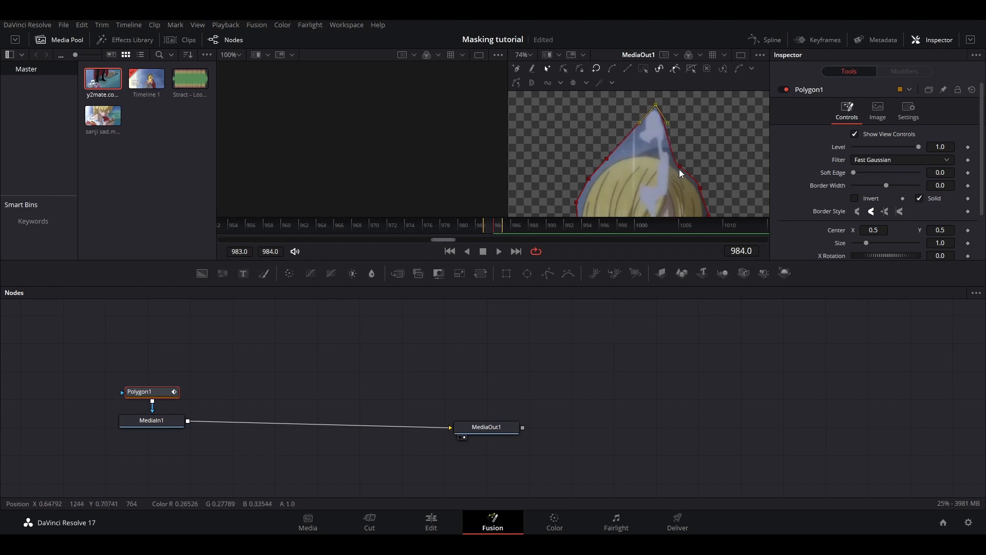
pyautogui.moveTo(679, 168); pyautogui.dragTo(676, 165)
pyautogui.click(667, 126)
pyautogui.click(632, 135)
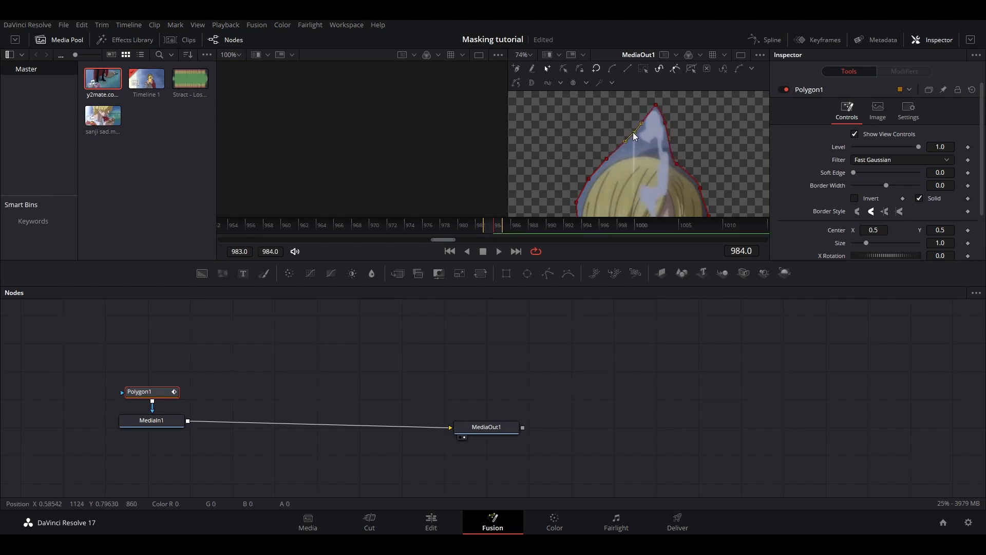
pyautogui.moveTo(625, 142); pyautogui.dragTo(646, 148)
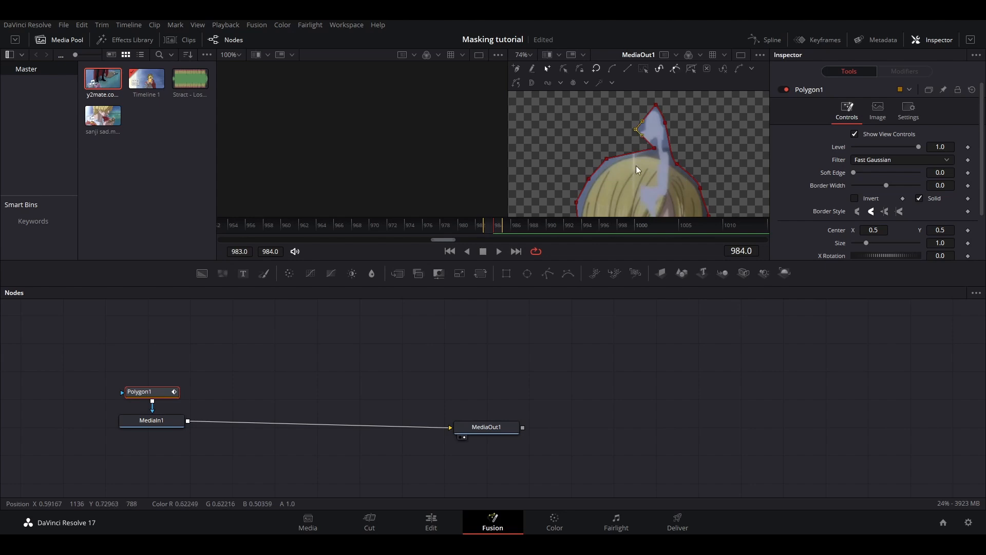
pyautogui.click(610, 162)
# - Tighten the mask points along the sleeve-side shoulder and arm, and adjust the point beside the neck
pyautogui.scroll(-5, 590, 193)
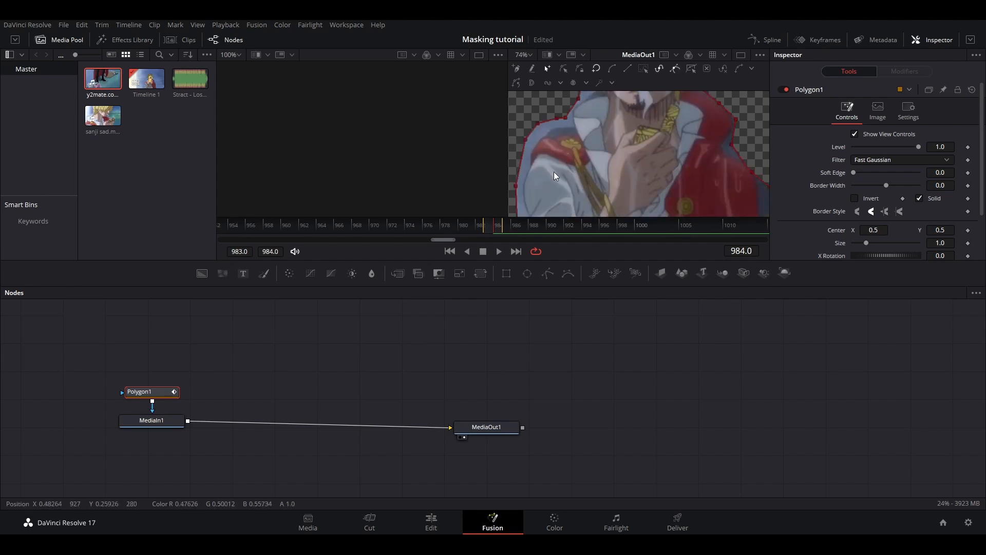
pyautogui.moveTo(526, 139); pyautogui.dragTo(532, 143)
pyautogui.click(515, 187)
pyautogui.scroll(-3, 522, 187)
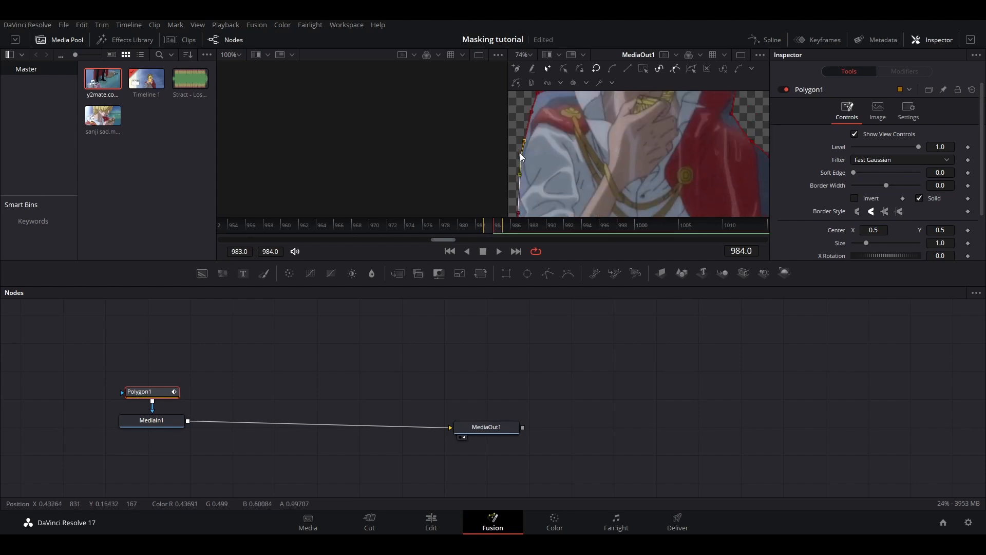
pyautogui.click(523, 186)
pyautogui.scroll(3, 532, 173)
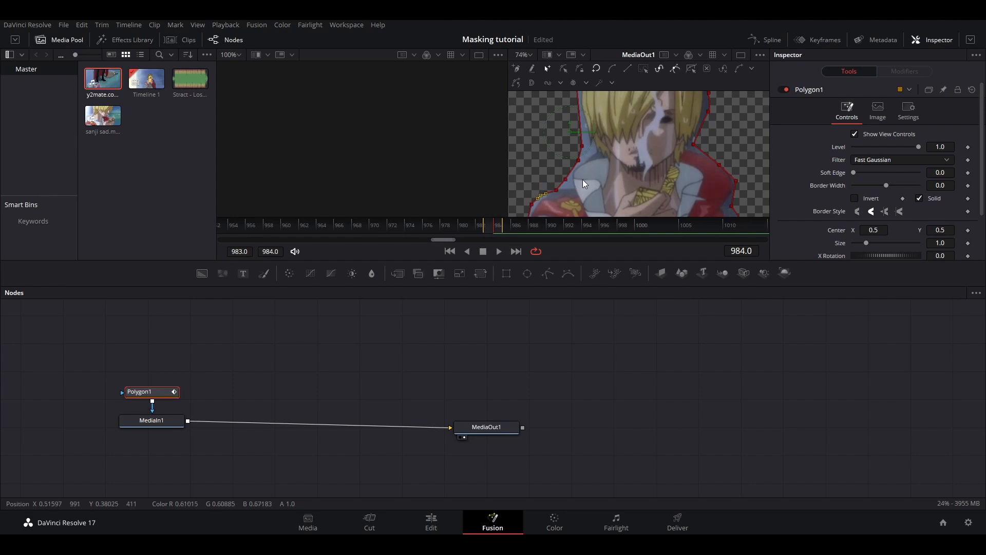
pyautogui.click(583, 145)
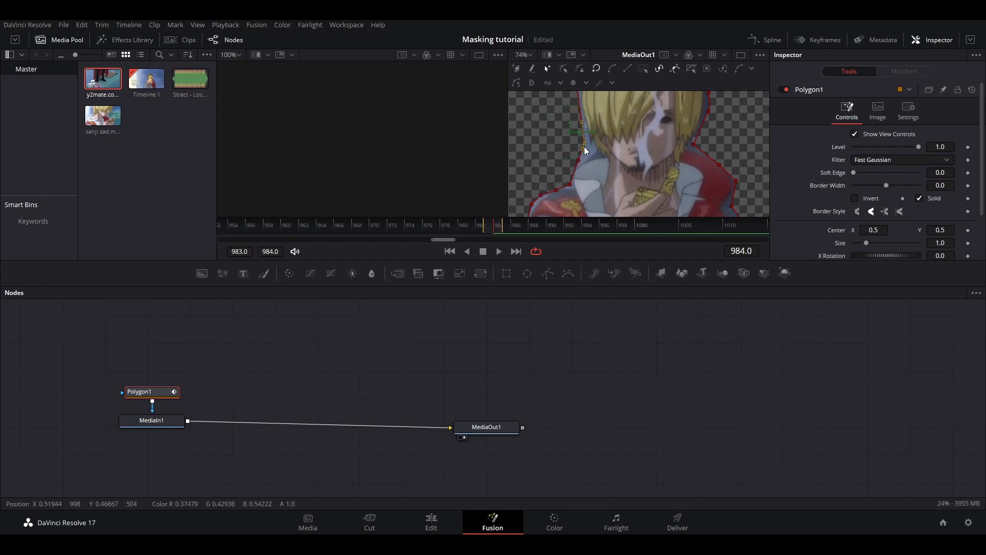
pyautogui.scroll(-2, 855, 161)
pyautogui.scroll(2, 846, 177)
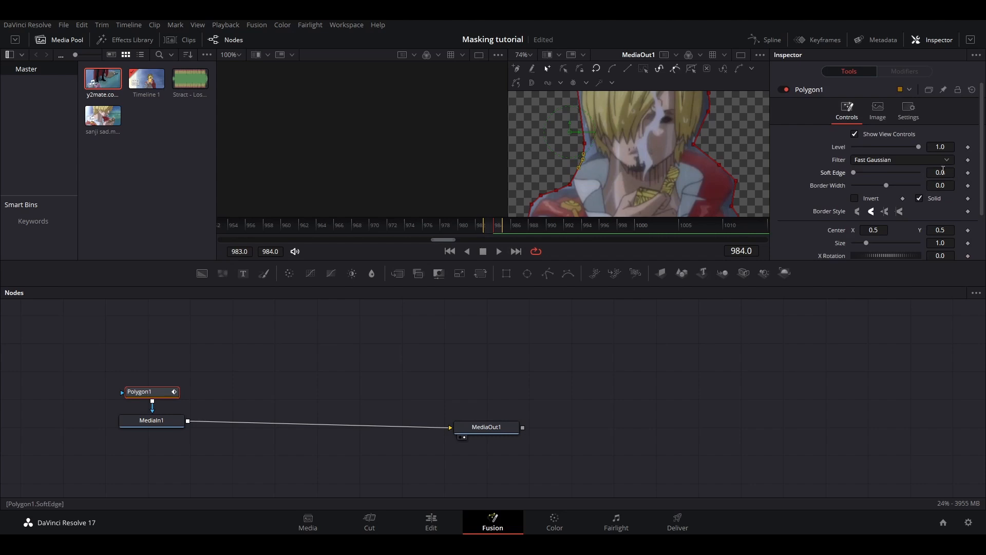
# - Set the Polygon1 mask's Soft Edge to 0.00669 and check the softened outline from the smoke plume down to the coat
pyautogui.moveTo(943, 170); pyautogui.dragTo(946, 170)
pyautogui.moveTo(941, 173); pyautogui.dragTo(948, 173)
pyautogui.scroll(-3, 941, 172)
pyautogui.scroll(-5, 709, 172)
pyautogui.scroll(8, 708, 167)
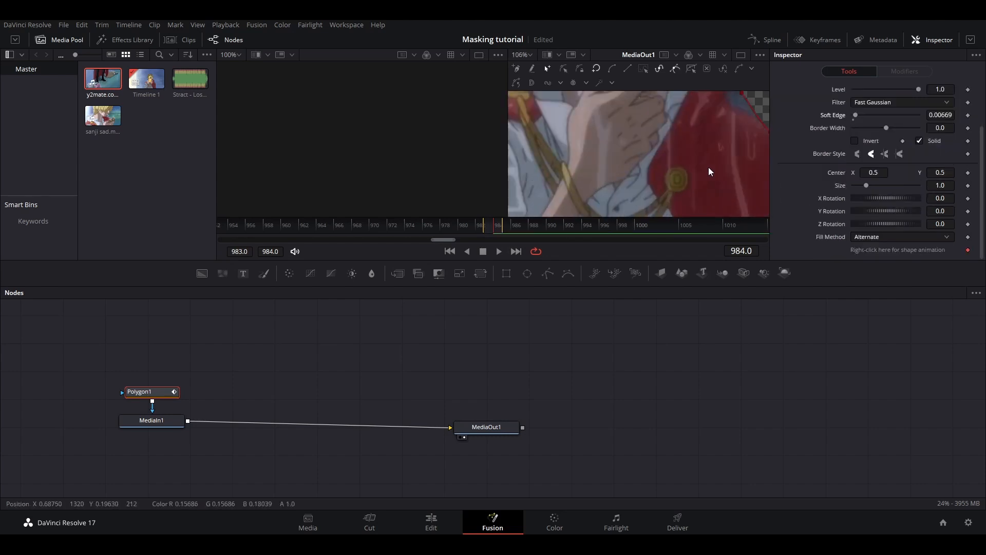
pyautogui.scroll(-8, 663, 154)
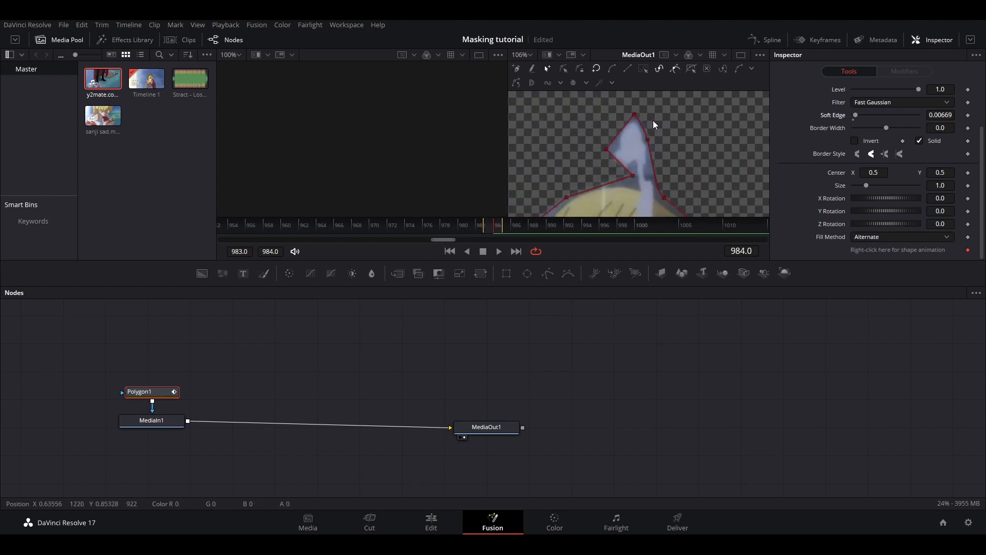
pyautogui.scroll(4, 666, 159)
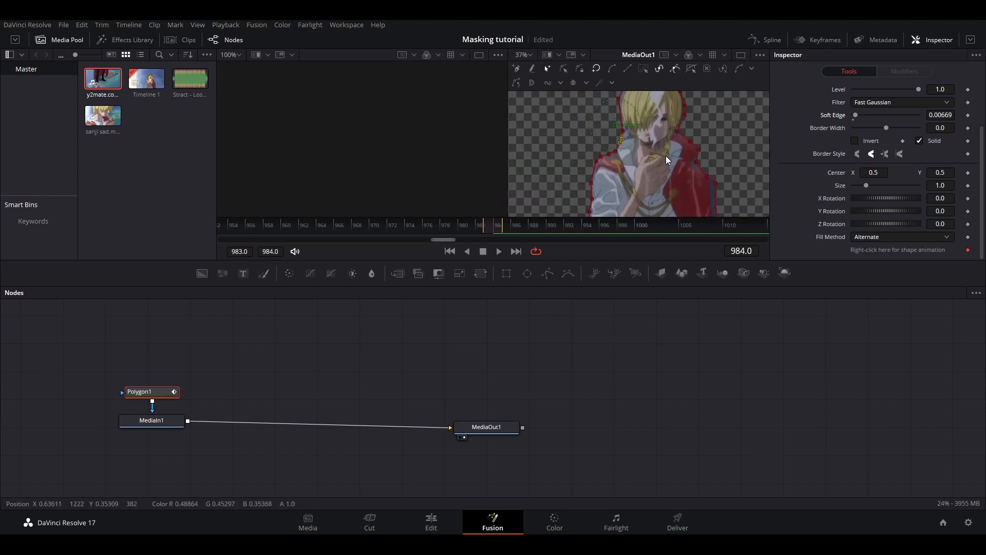
pyautogui.scroll(-3, 649, 186)
pyautogui.scroll(5, 648, 188)
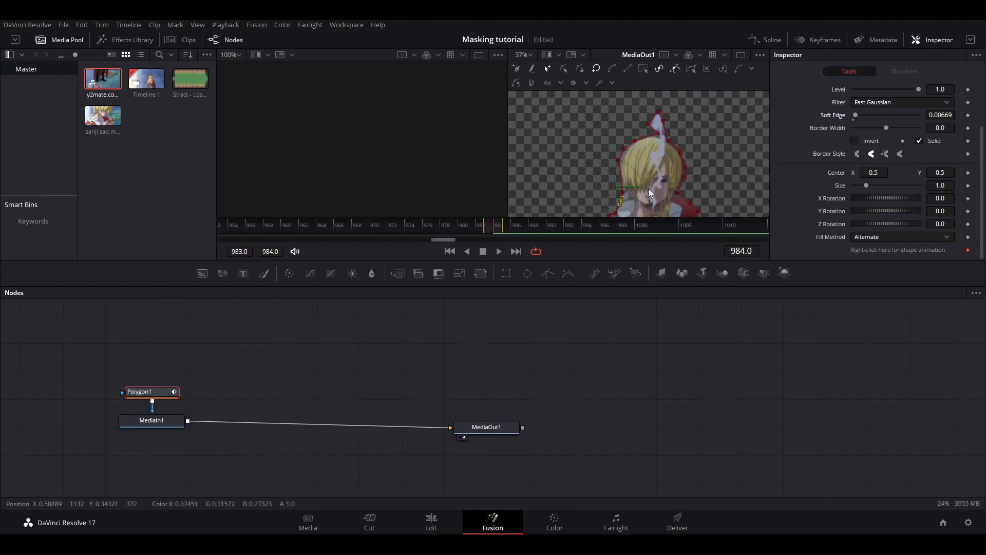
pyautogui.scroll(-4, 648, 190)
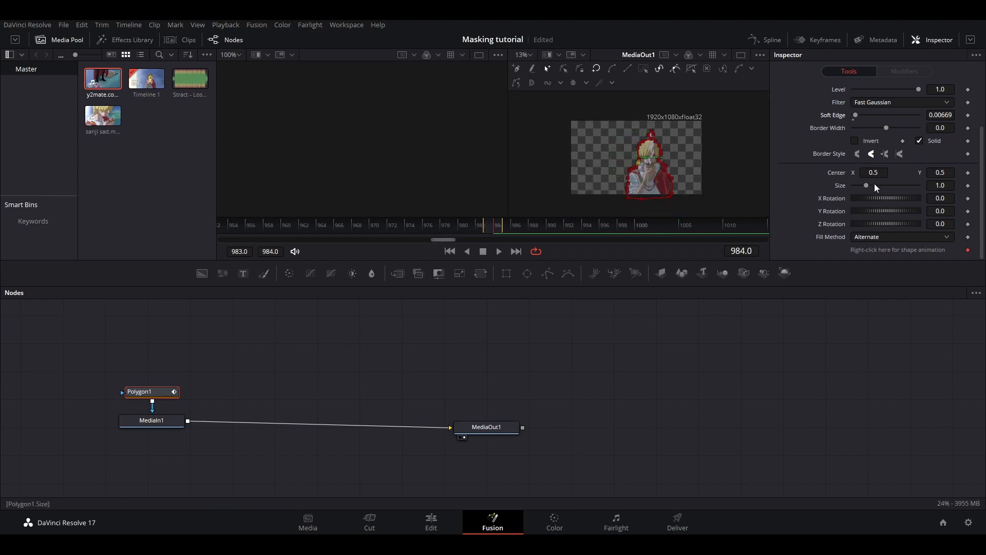
# - Invert the Polygon1 mask to inspect the background with the character cut out, and turn the inversion off again
pyautogui.click(855, 142)
pyautogui.scroll(2, 595, 149)
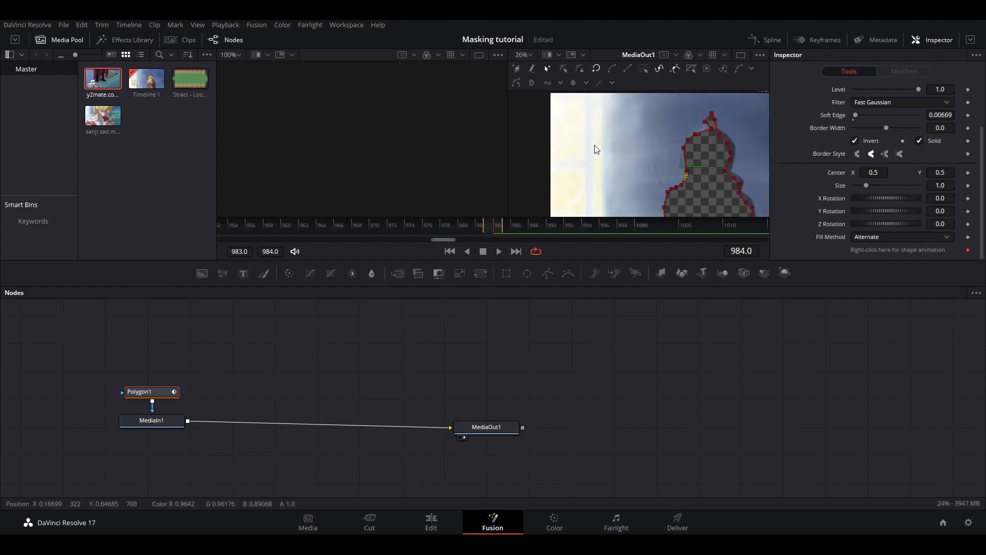
pyautogui.scroll(1, 595, 139)
pyautogui.scroll(-6, 590, 124)
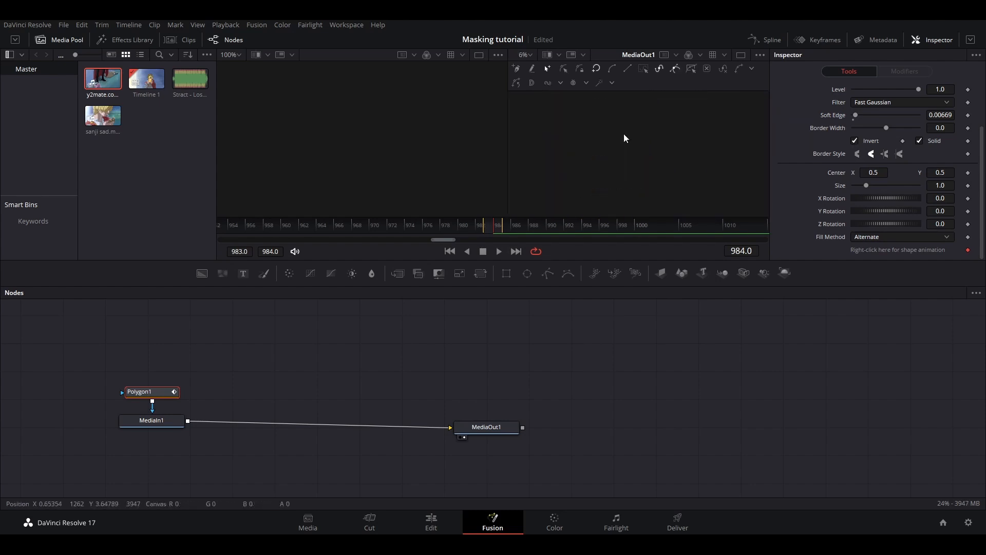
pyautogui.scroll(6, 623, 134)
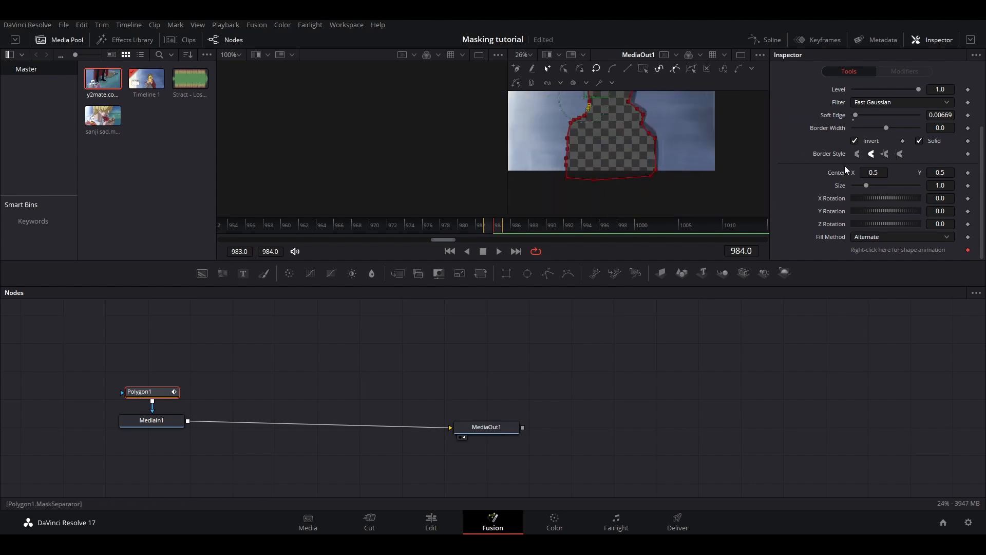
pyautogui.click(855, 141)
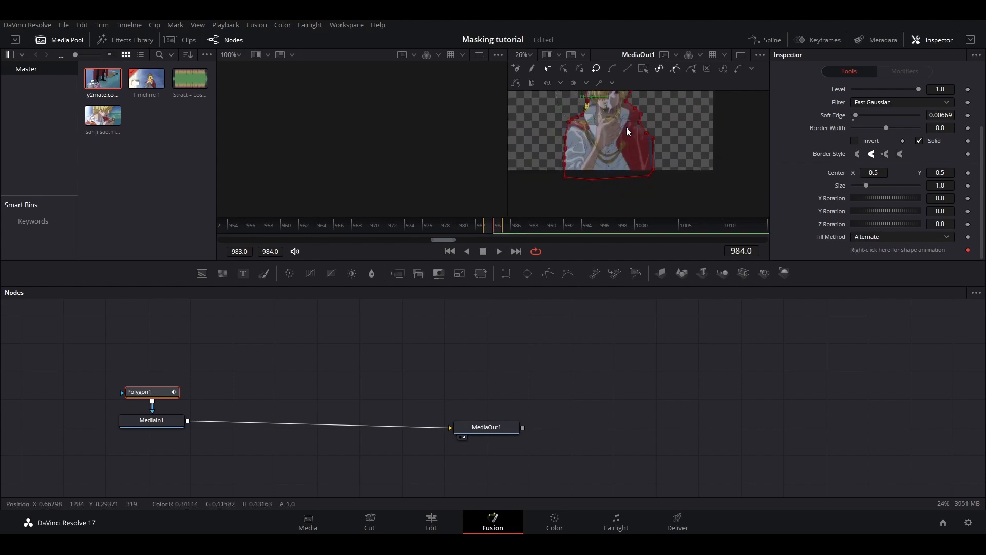
# - Switch to the Edit page and check the masked character over black in the timeline viewer
pyautogui.click(458, 520)
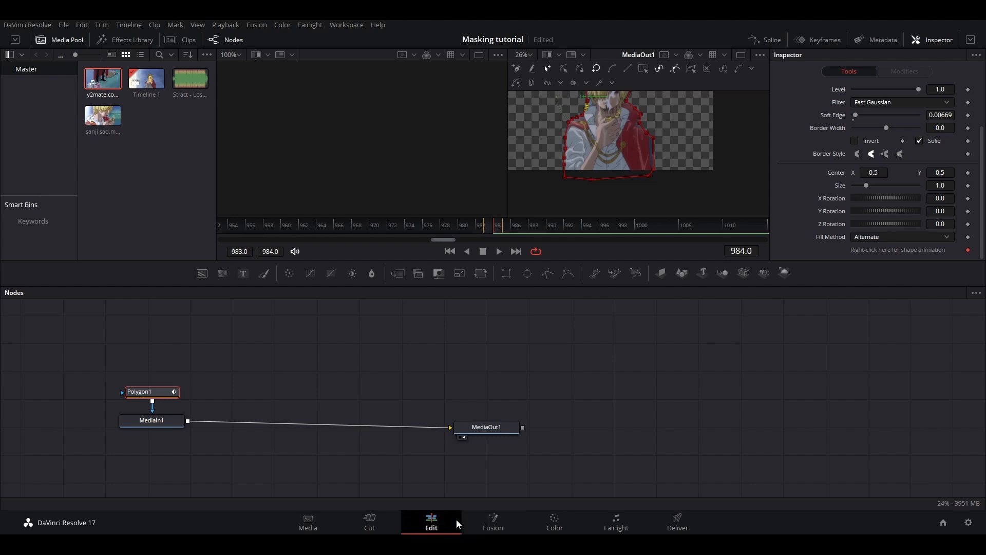
pyautogui.scroll(-5, 560, 171)
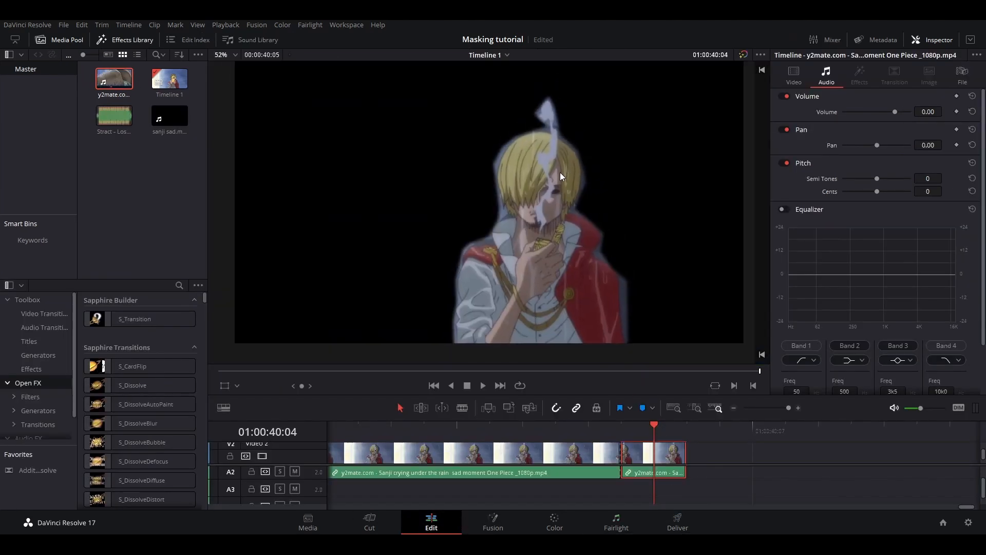
pyautogui.scroll(4, 539, 195)
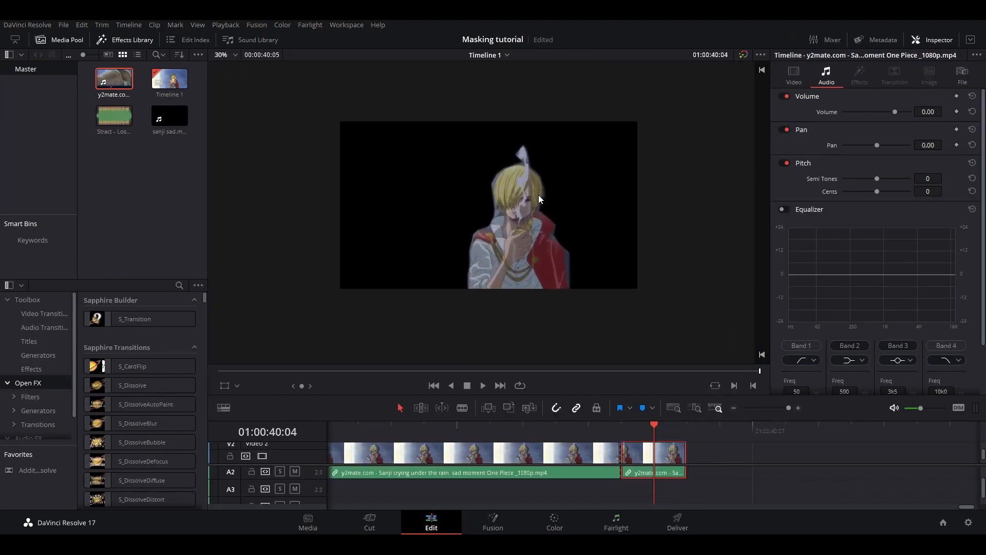
pyautogui.scroll(1, 540, 220)
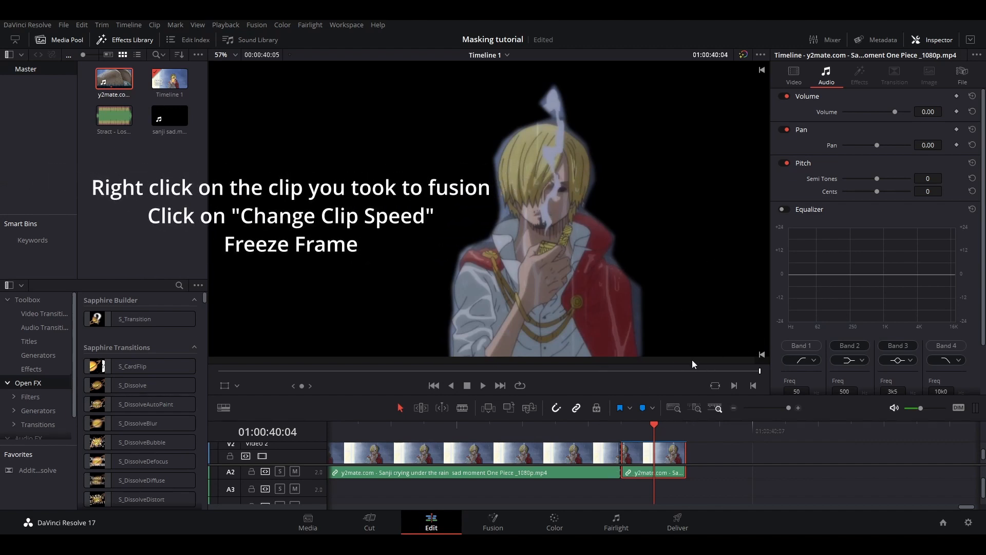
# - Try splitting the masked clip at the playhead and undo the split
pyautogui.hotkey('ctrl', 'b')
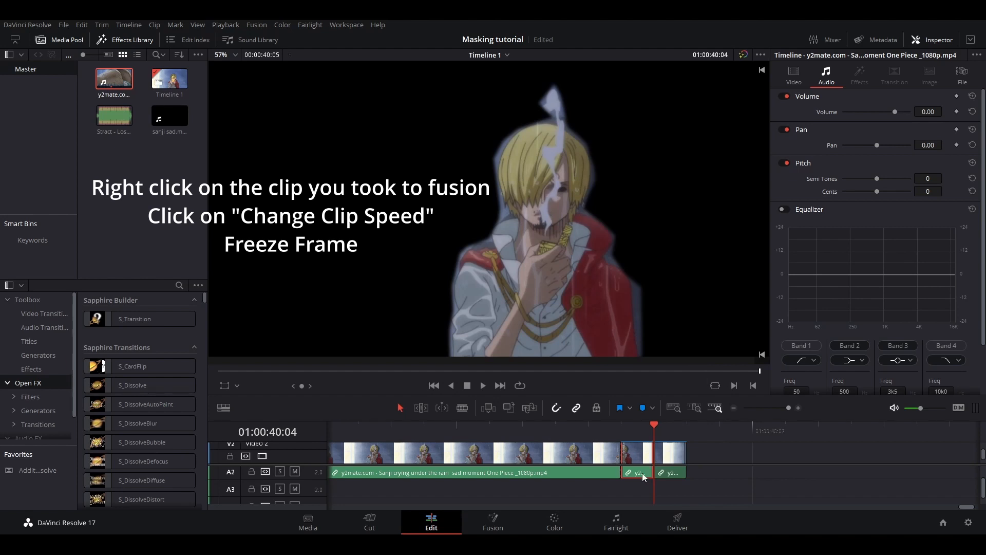
pyautogui.hotkey('ctrl', 'z')
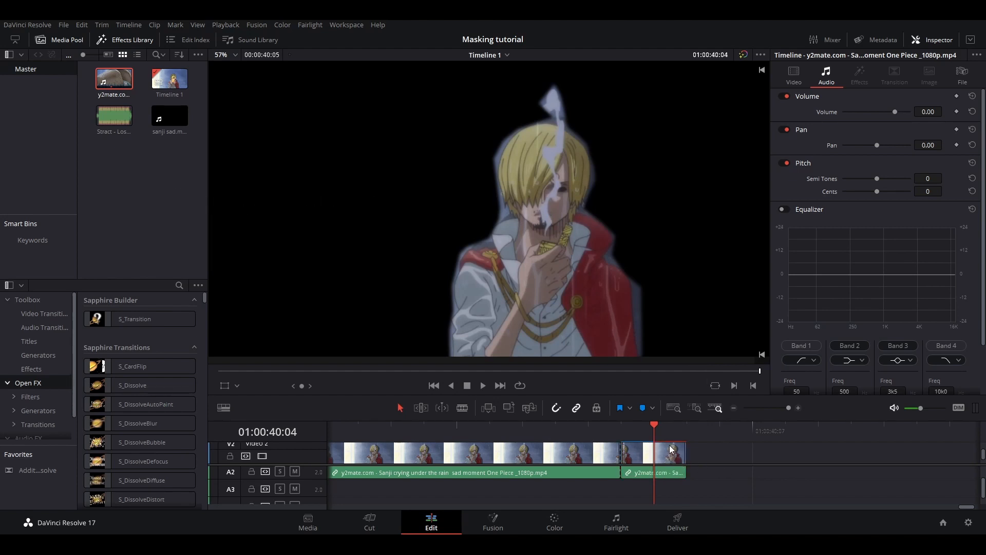
# - Extend the end of the masked clip on Video 2 until the timeline runs 00:00:41:06
pyautogui.moveTo(685, 465); pyautogui.dragTo(976, 463)
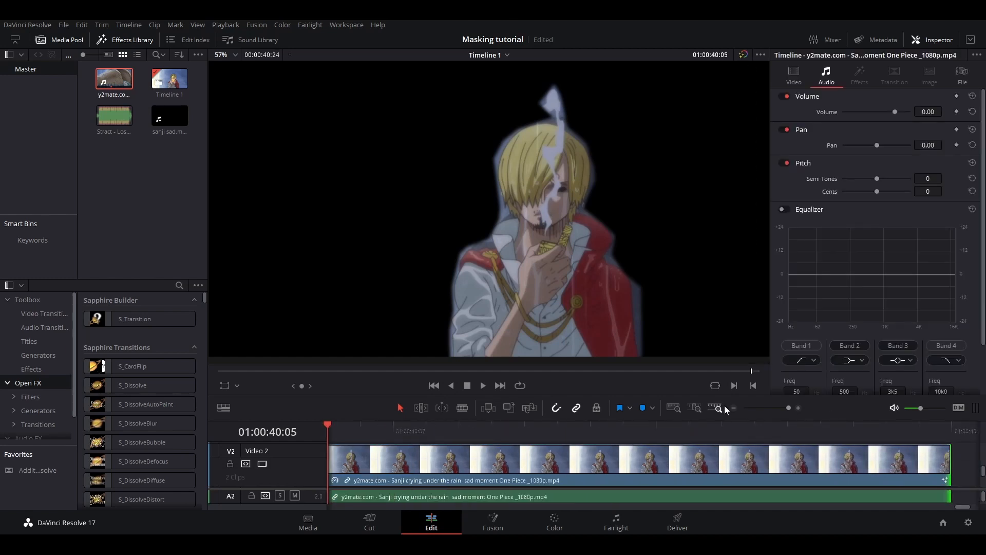
pyautogui.click(733, 408)
pyautogui.click(733, 408)
pyautogui.scroll(-5, 593, 248)
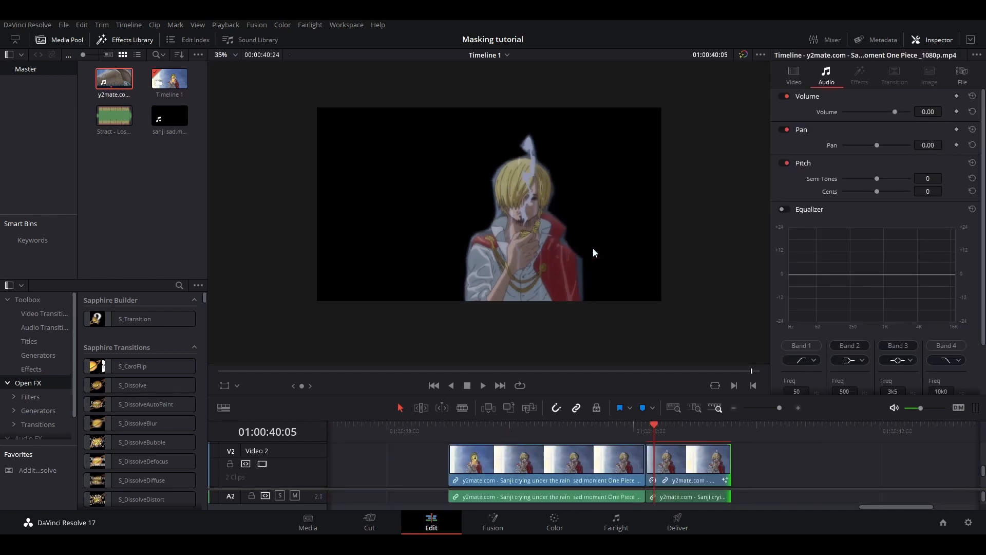
pyautogui.scroll(6, 593, 248)
pyautogui.scroll(-5, 586, 265)
pyautogui.scroll(5, 577, 286)
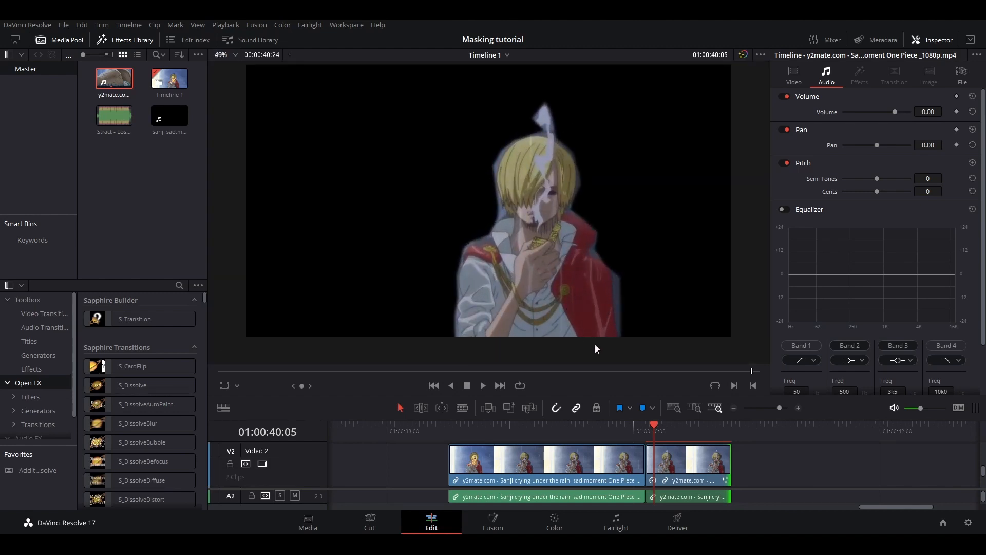
pyautogui.scroll(-5, 561, 285)
pyautogui.scroll(4, 520, 252)
pyautogui.scroll(1, 515, 258)
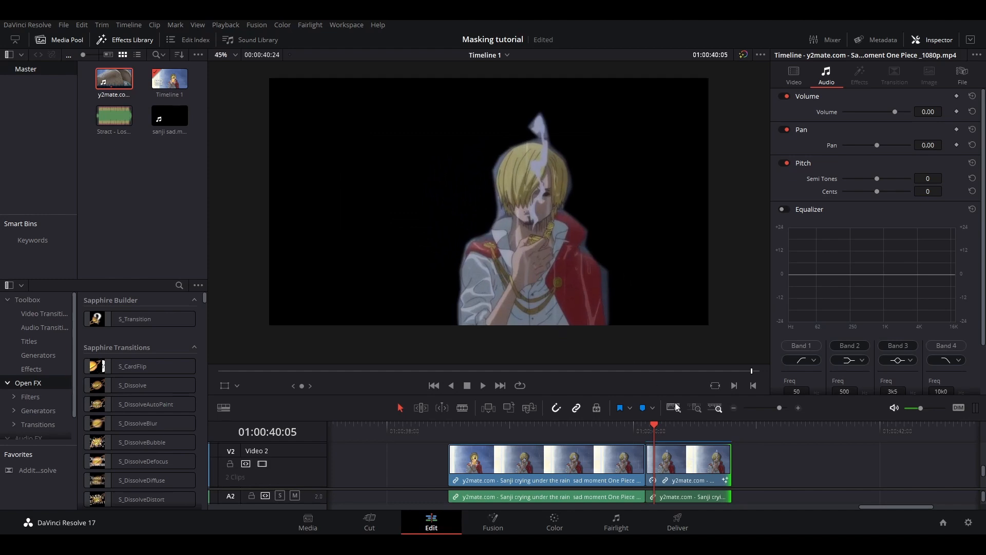
pyautogui.scroll(1, 669, 433)
pyautogui.moveTo(732, 478); pyautogui.dragTo(525, 462)
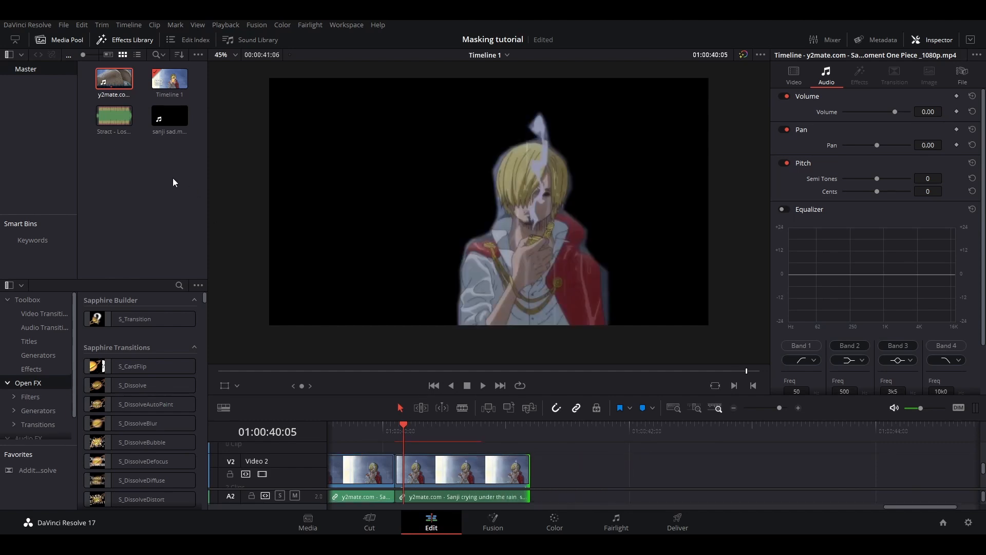
pyautogui.scroll(-4, 561, 214)
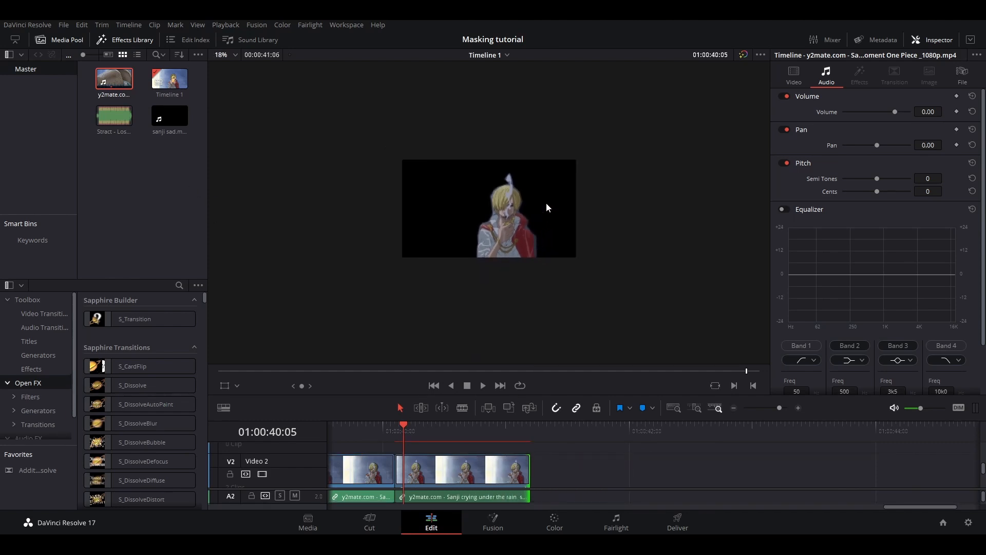
pyautogui.scroll(4, 494, 319)
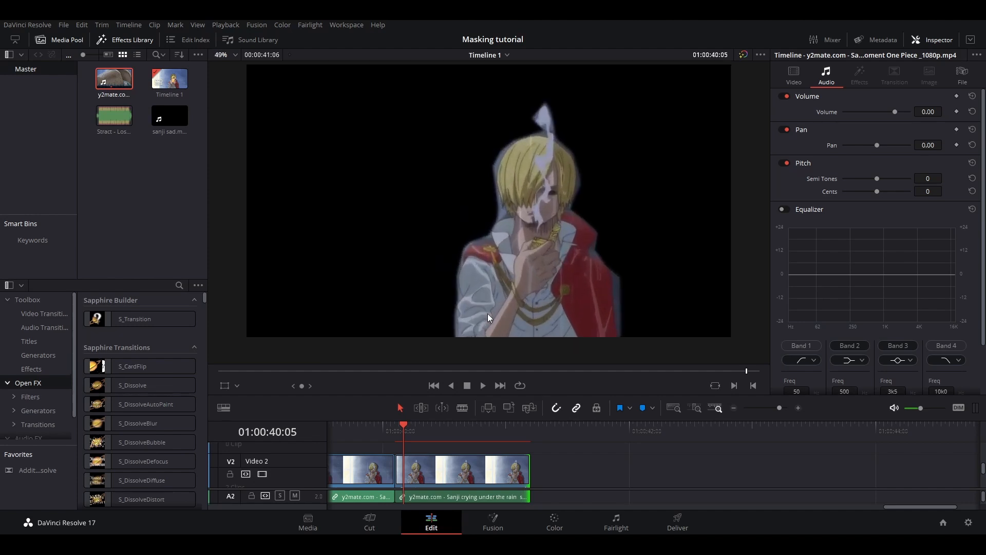
pyautogui.moveTo(311, 115); pyautogui.dragTo(310, 153)
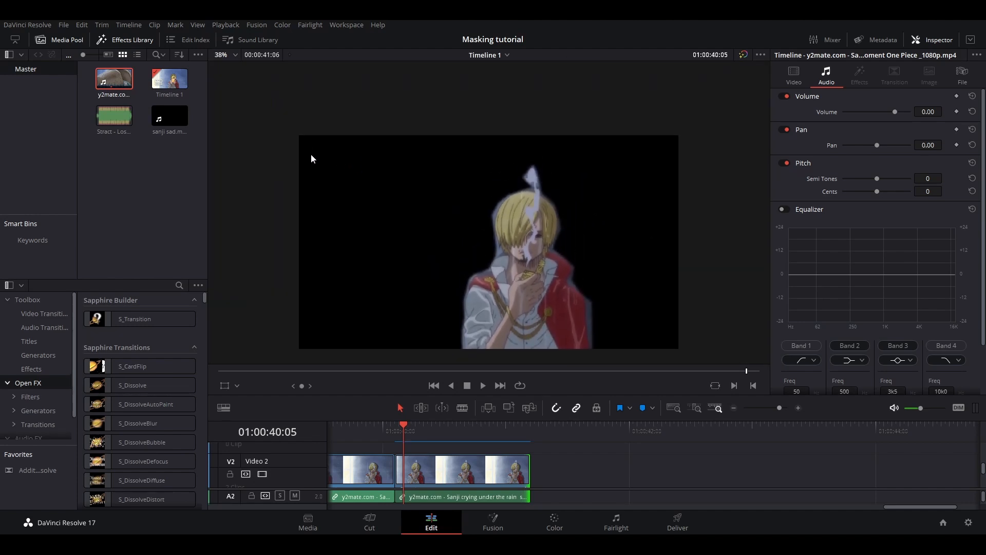
pyautogui.scroll(-1, 332, 178)
pyautogui.scroll(-1, 378, 250)
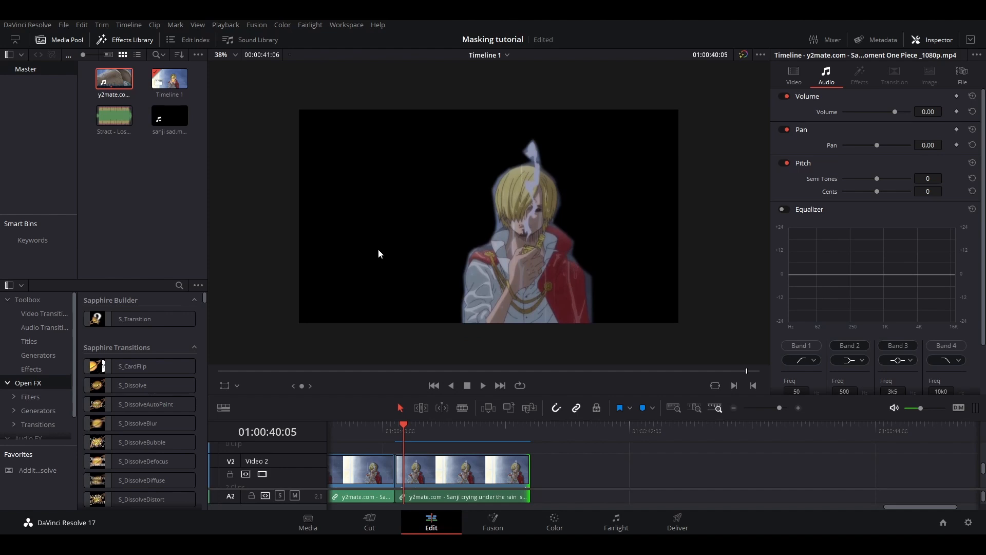
# - Move the masked clip up to the video track above Video 2, keeping its position in time
pyautogui.moveTo(479, 470); pyautogui.dragTo(464, 445)
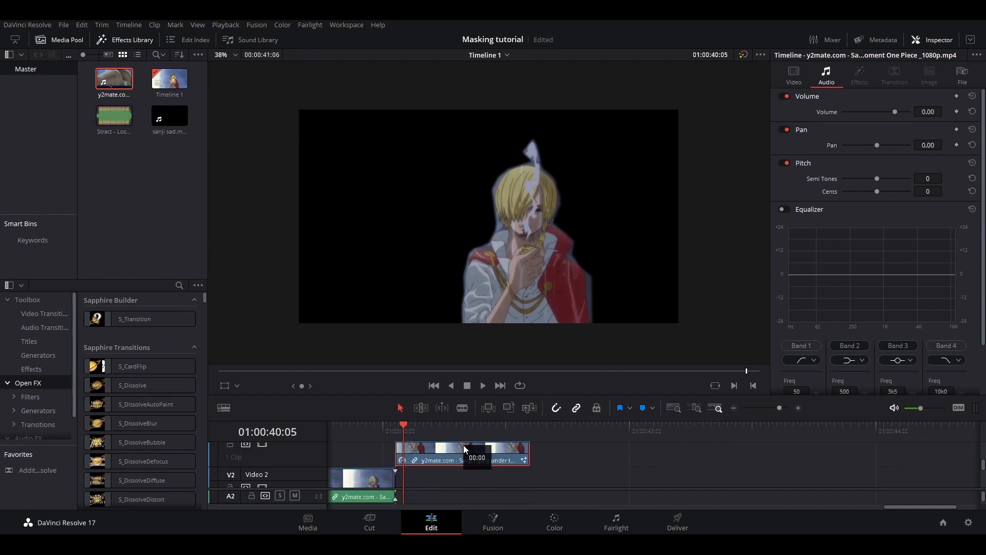
pyautogui.moveTo(476, 494); pyautogui.dragTo(539, 483)
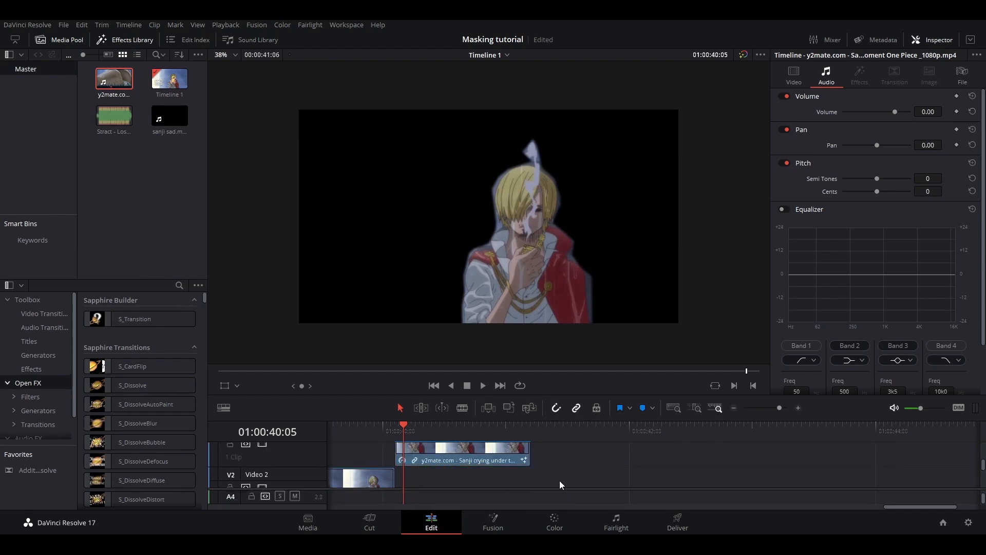
pyautogui.scroll(2, 467, 238)
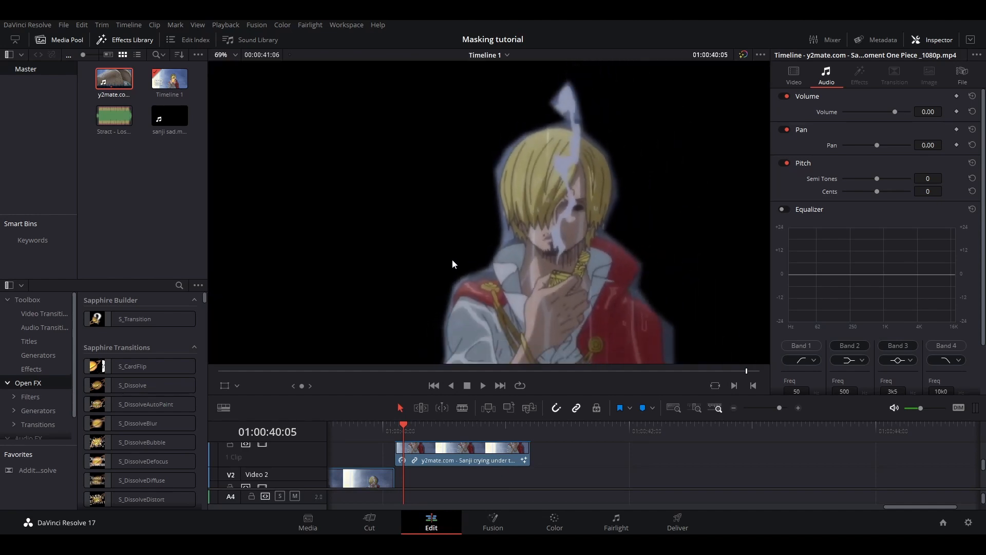
pyautogui.scroll(-2, 526, 255)
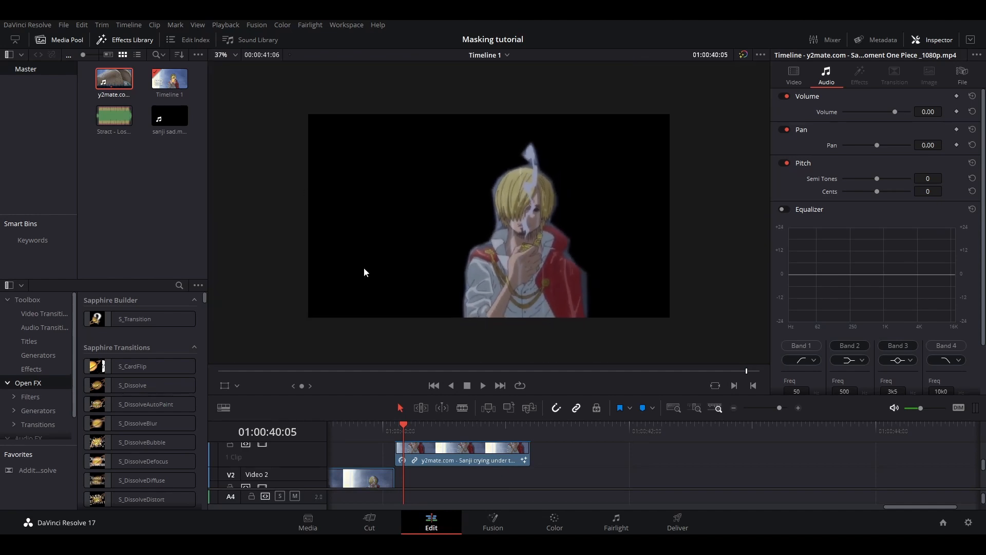
# - Add the y2mate.com source video after the masked clip on the track above Video 2, and cut away its part before 01:00:44:26
pyautogui.click(176, 88)
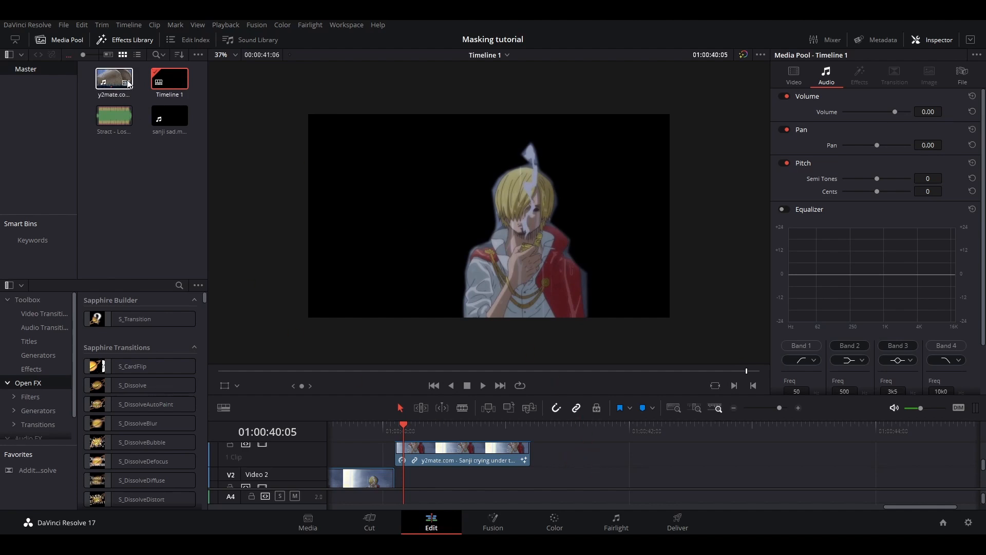
pyautogui.moveTo(127, 84); pyautogui.dragTo(567, 460)
pyautogui.moveTo(656, 434); pyautogui.dragTo(397, 435)
pyautogui.hotkey('ctrl', 'b')
pyautogui.click(392, 452)
pyautogui.press('BackSpace')
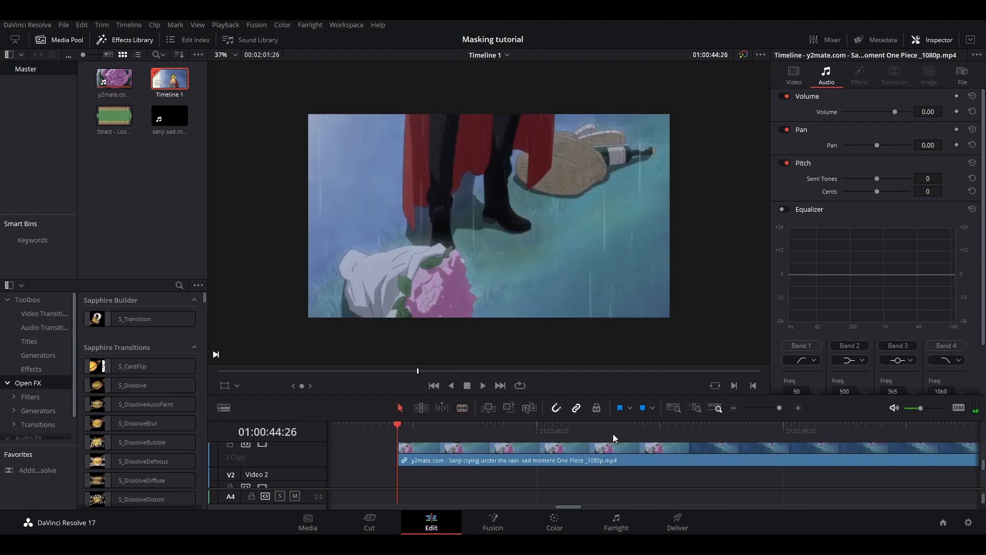
# - Split a short piece off the start of the source video and place it on Video 2 beneath the masked clip, starting at 01:00:40:03
pyautogui.click(734, 408)
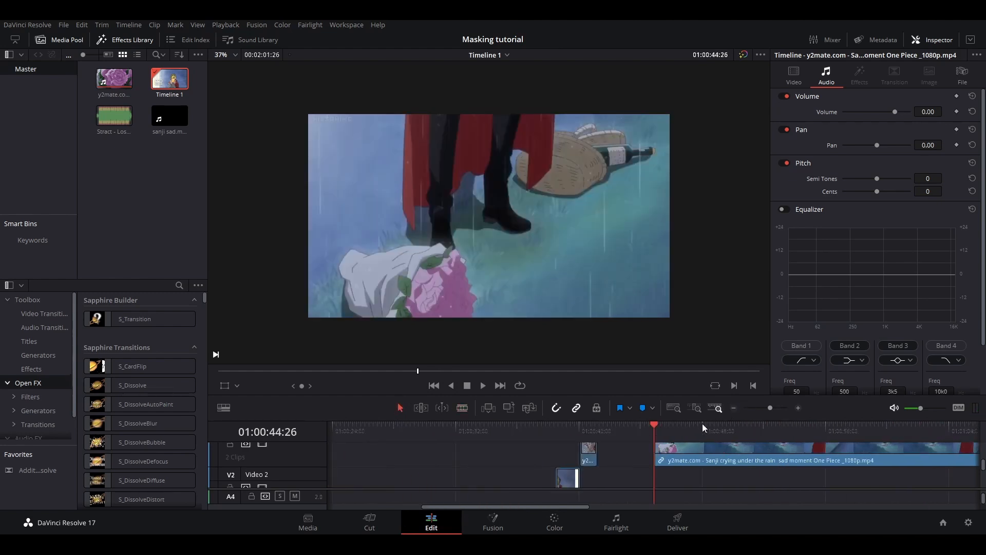
pyautogui.moveTo(701, 423); pyautogui.dragTo(606, 476)
pyautogui.press('b')
pyautogui.press('a')
pyautogui.moveTo(590, 433)
pyautogui.mouseDown()
pyautogui.moveTo(564, 431)
pyautogui.moveTo(572, 436)
pyautogui.mouseUp()
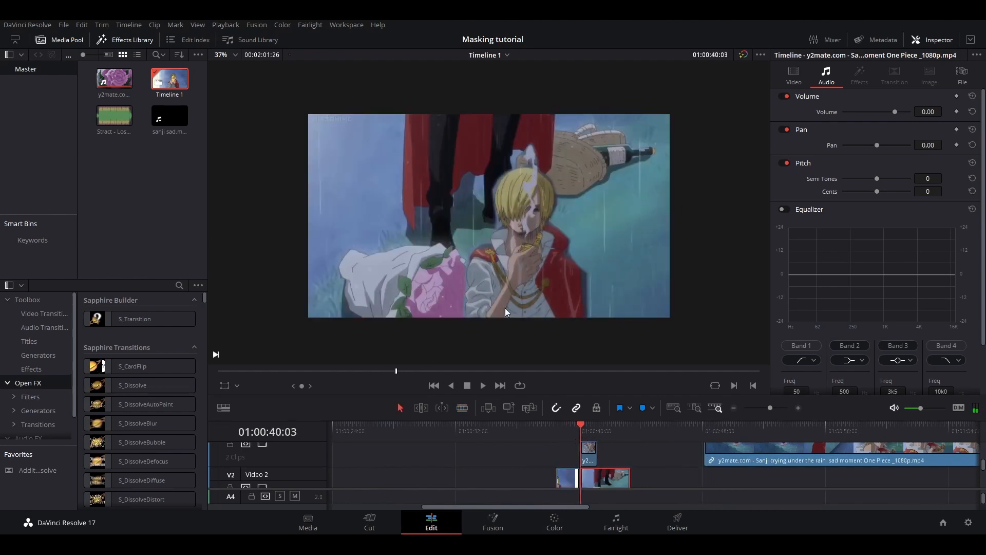
# - Extend the end of the masked clip to match the end of the background clip on Video 2
pyautogui.scroll(-3, 508, 274)
pyautogui.scroll(7, 511, 276)
pyautogui.press('space')
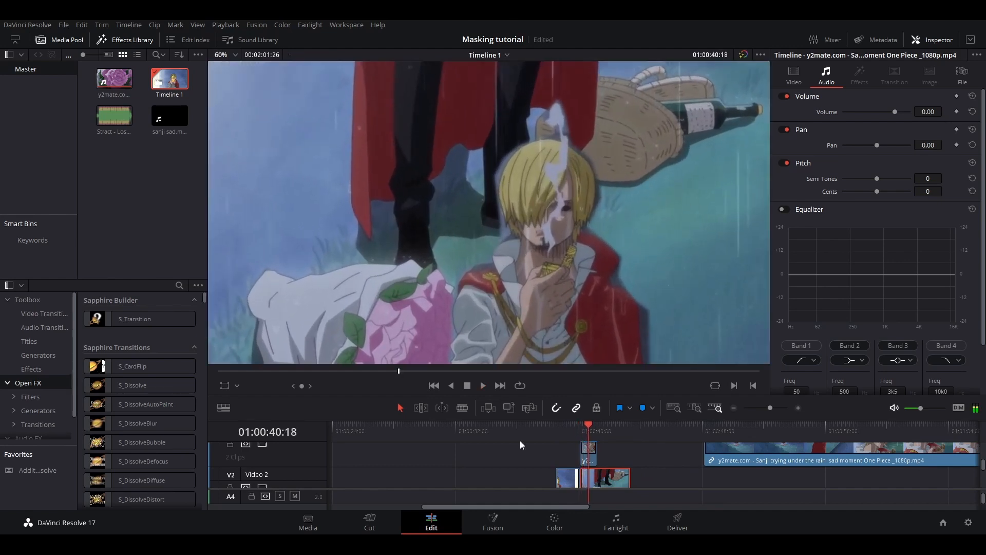
pyautogui.scroll(-2, 552, 329)
pyautogui.press('space')
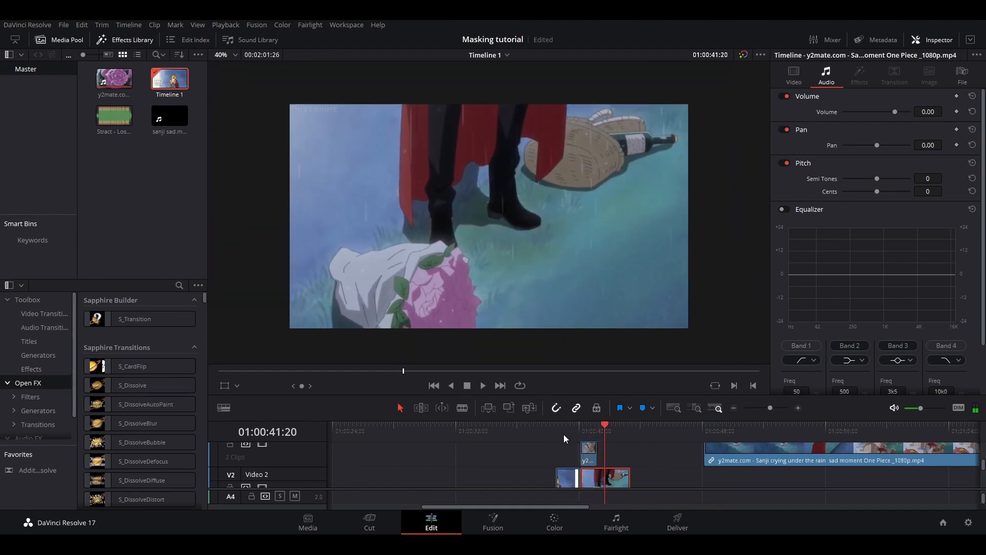
pyautogui.moveTo(596, 463); pyautogui.dragTo(594, 433)
# - Play the extended masked clip to its end and check the character over the changing background
pyautogui.press('space')
pyautogui.scroll(-3, 560, 185)
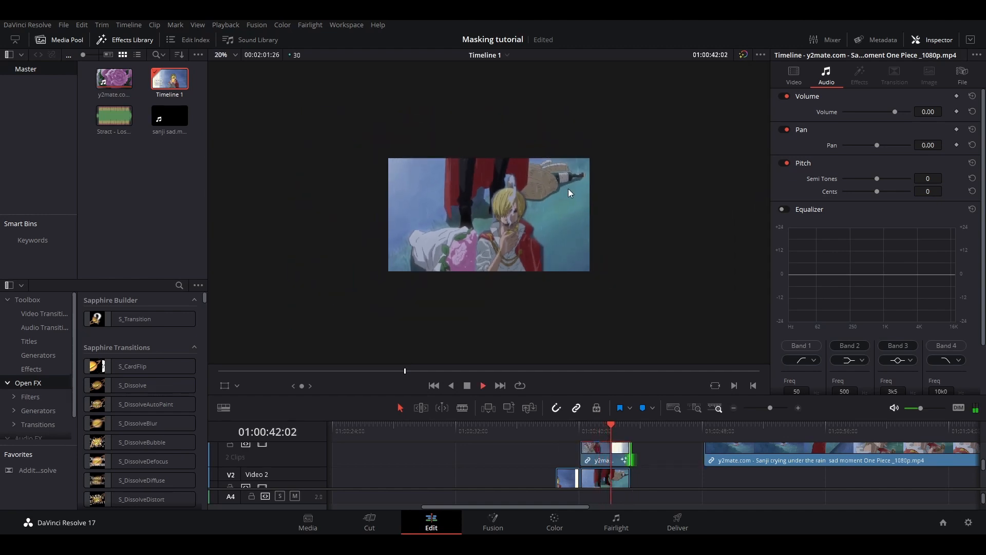
pyautogui.scroll(4, 568, 189)
pyautogui.scroll(-3, 519, 235)
pyautogui.press('space')
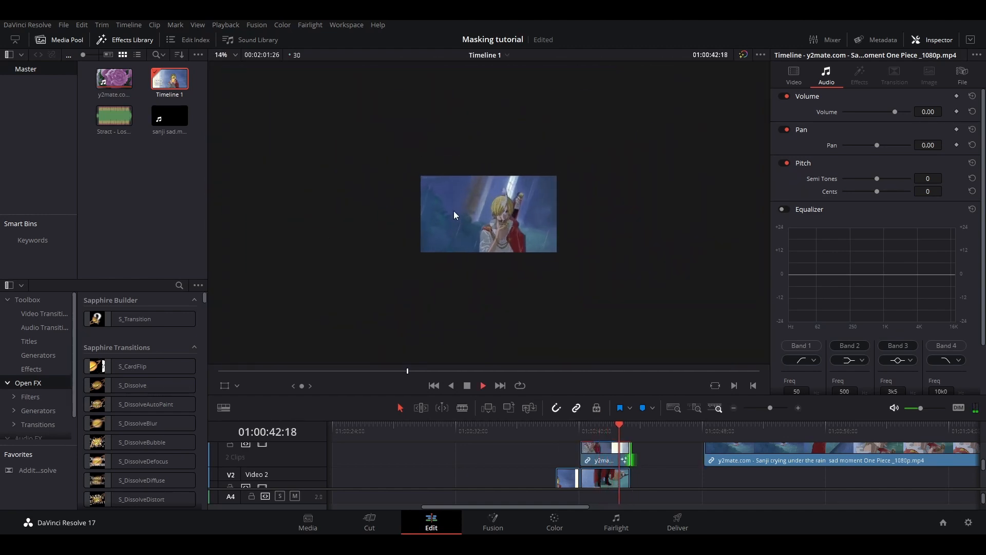
pyautogui.scroll(1, 522, 276)
pyautogui.press('space')
pyautogui.scroll(2, 522, 276)
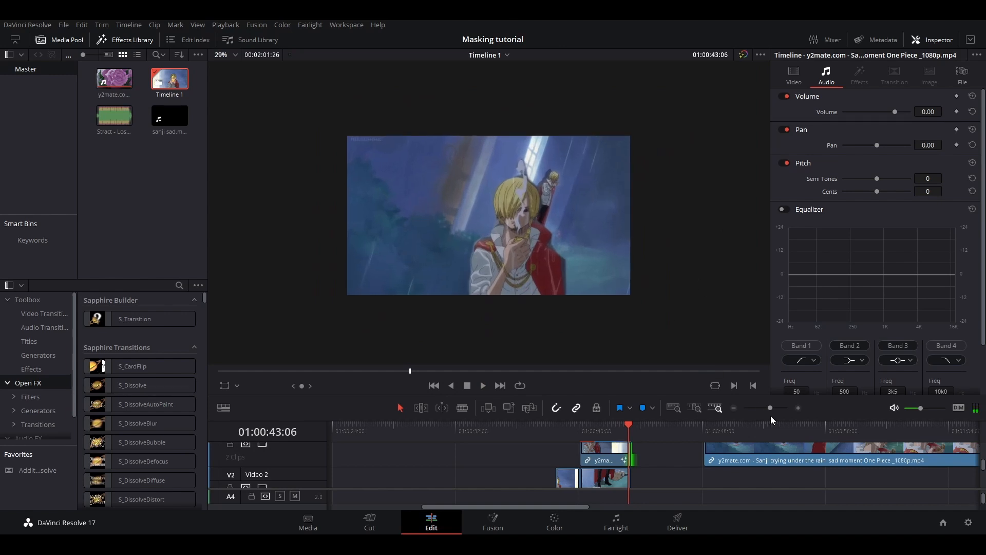
# - Replay the composite from 01:00:40:03 and inspect the masked character against the background up close
pyautogui.click(736, 409)
pyautogui.click(735, 409)
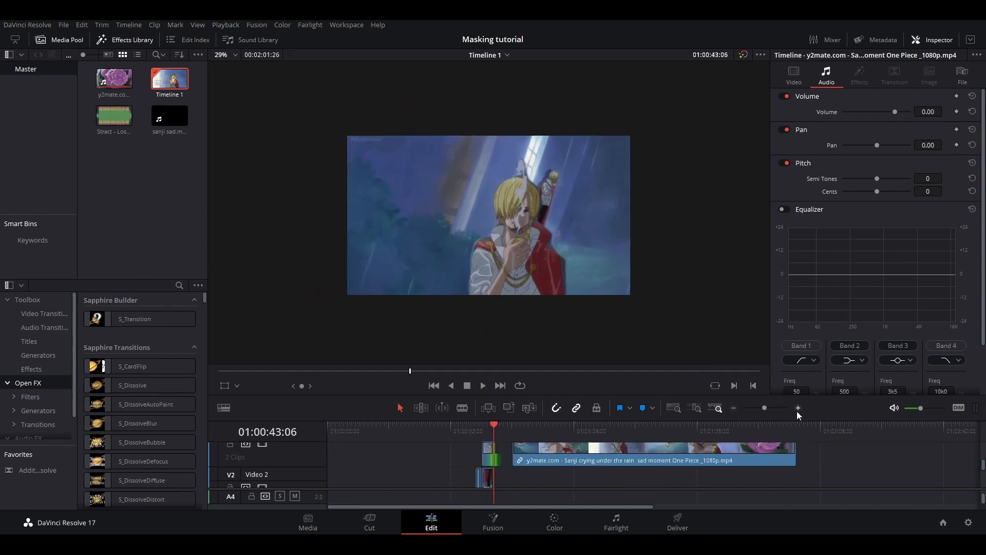
pyautogui.click(800, 411)
pyautogui.click(801, 411)
pyautogui.click(801, 410)
pyautogui.click(564, 431)
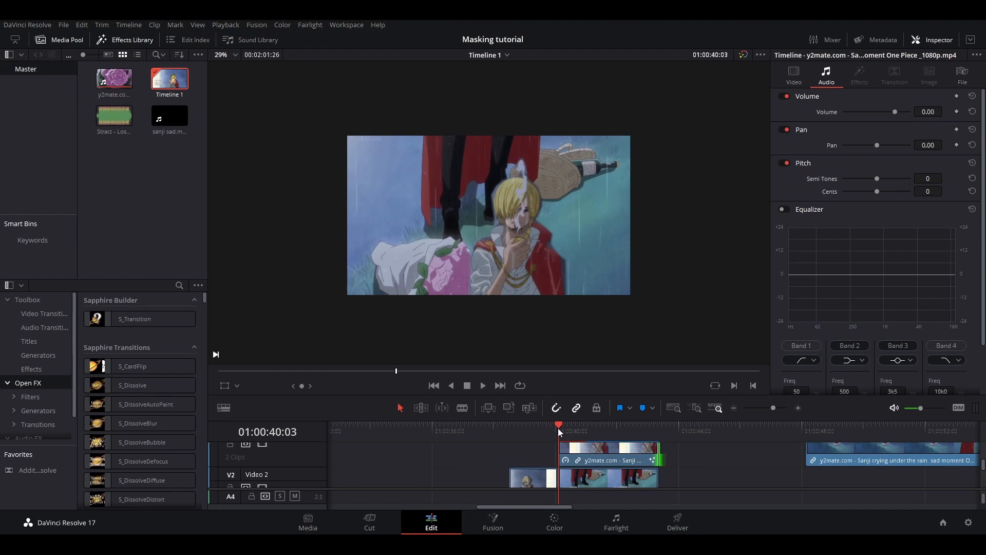
pyautogui.press('space')
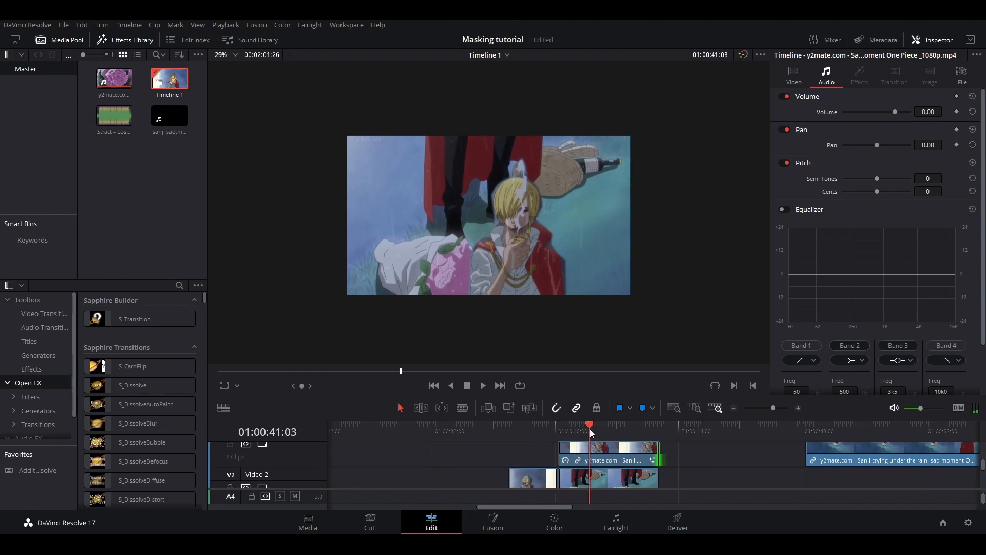
pyautogui.scroll(-13, 517, 235)
pyautogui.scroll(20, 517, 236)
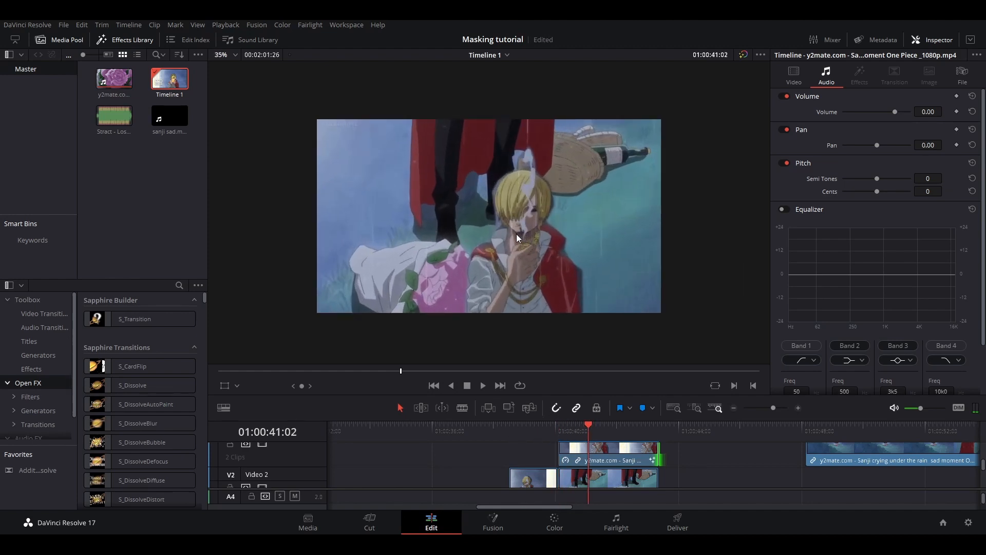
pyautogui.scroll(-2, 525, 231)
pyautogui.scroll(3, 525, 226)
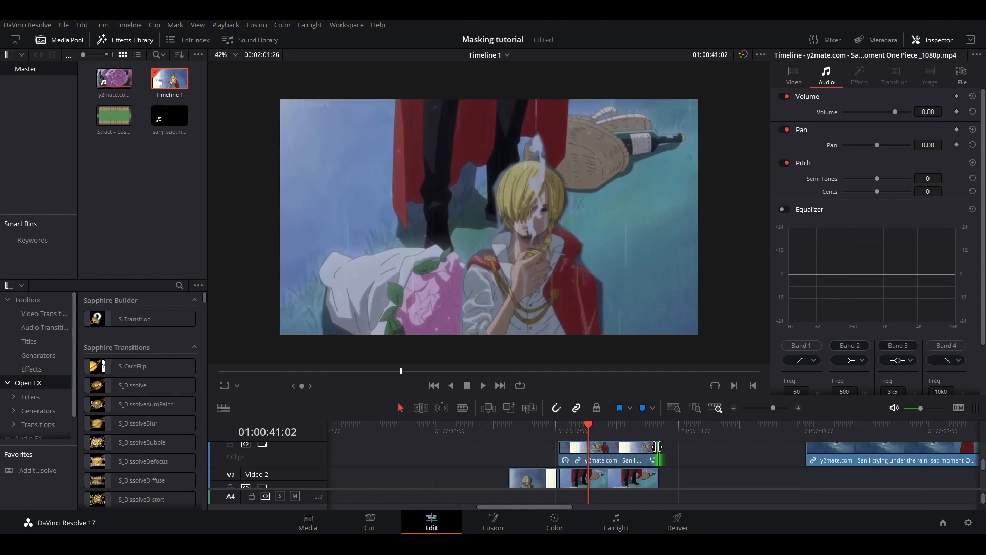
# - Move the background clip on Video 2 clear of the masked clip and open it in Fusion
pyautogui.click(503, 519)
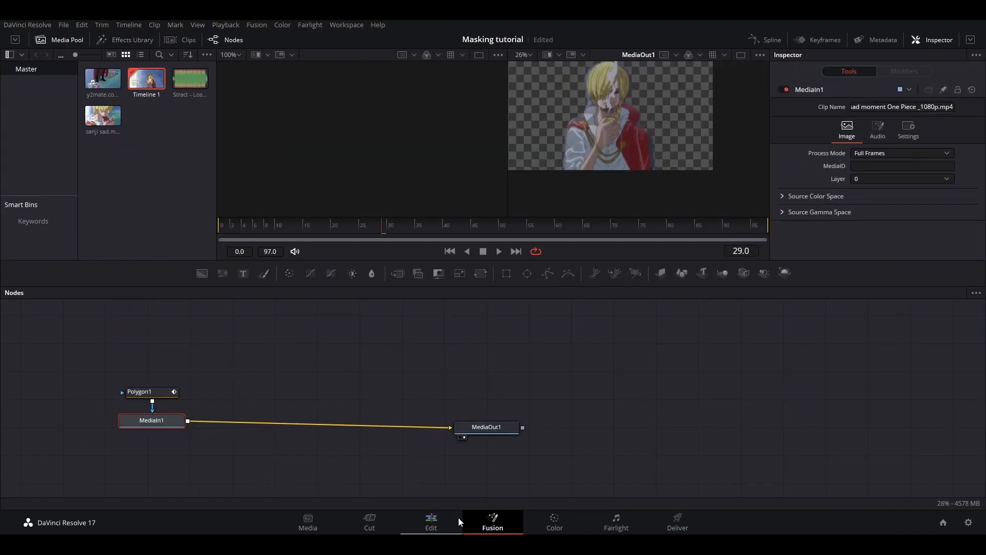
pyautogui.click(431, 520)
pyautogui.moveTo(608, 477); pyautogui.dragTo(695, 480)
pyautogui.moveTo(694, 434); pyautogui.dragTo(705, 436)
pyautogui.moveTo(680, 474); pyautogui.dragTo(711, 485)
pyautogui.click(714, 428)
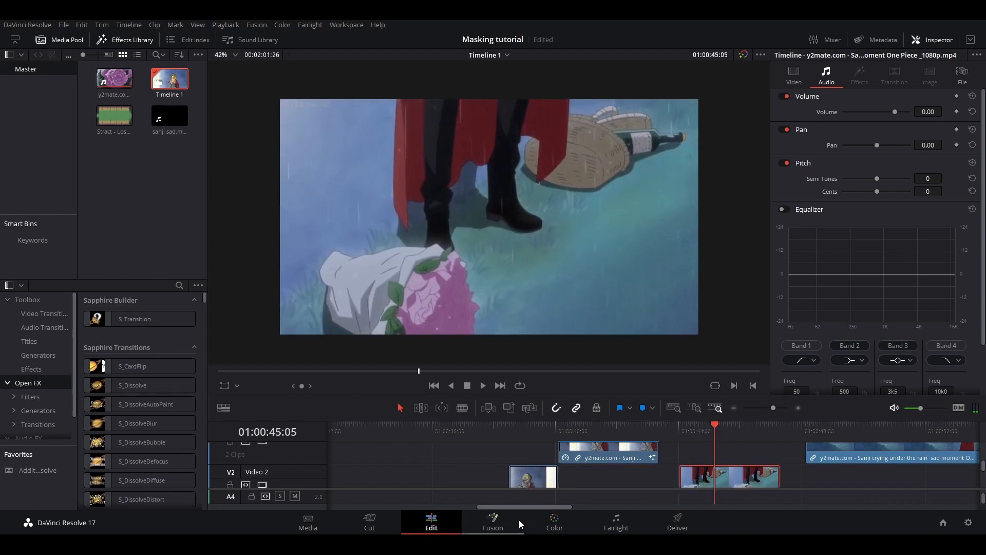
pyautogui.click(493, 521)
# - Insert a FlickerAddition node between MediaIn1 and MediaOut1, keeping the Flicker Gamma type
pyautogui.click(81, 353)
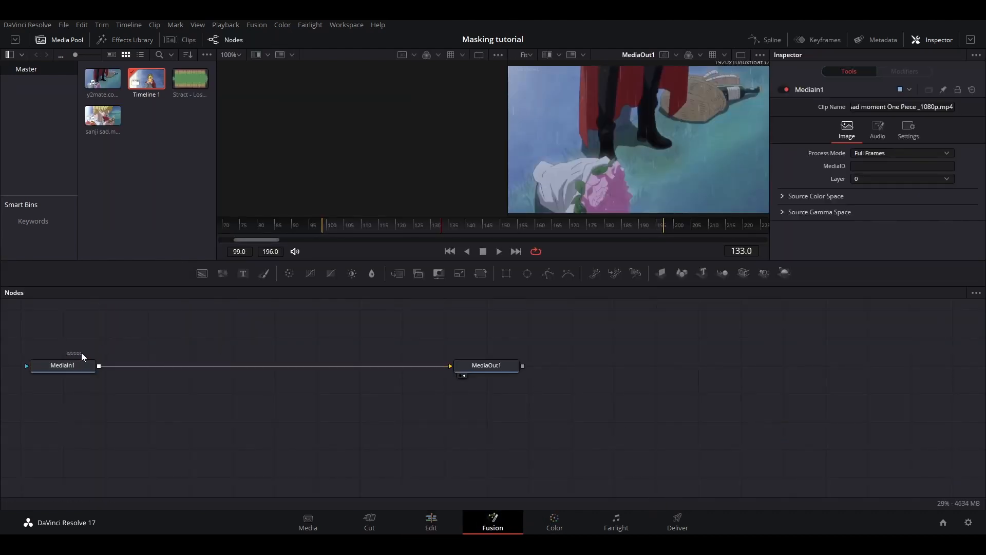
pyautogui.click(75, 367)
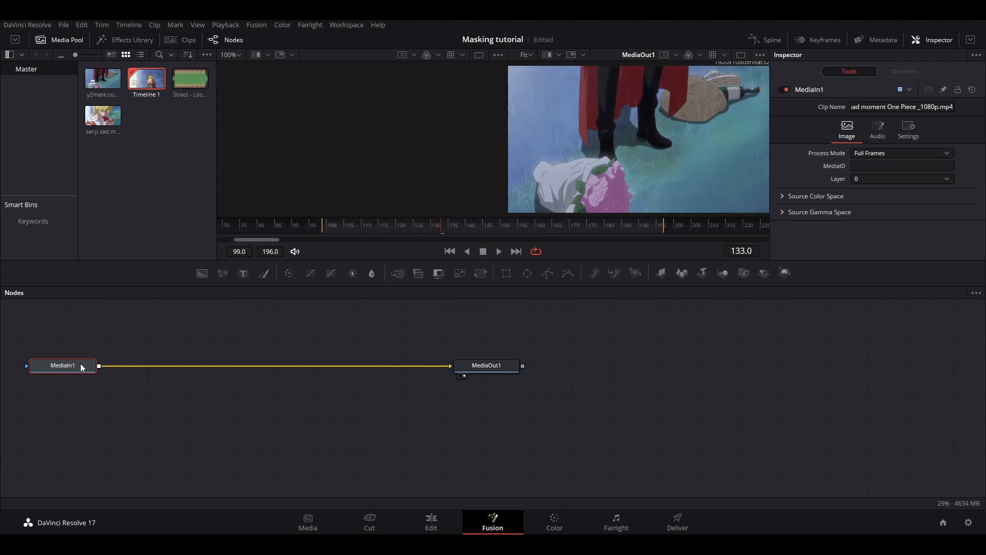
pyautogui.hotkey('ctrl', 'v')
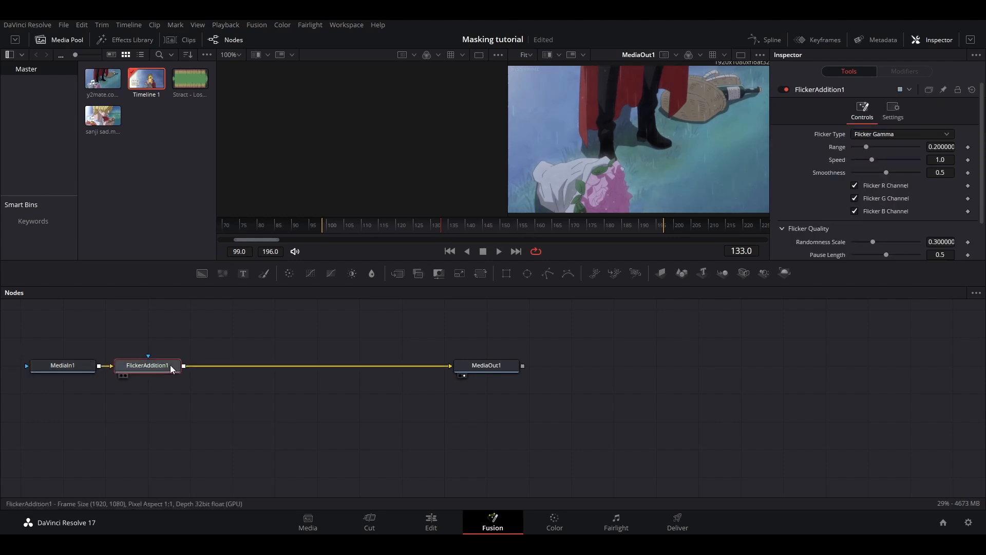
pyautogui.hotkey('ctrl', 'z')
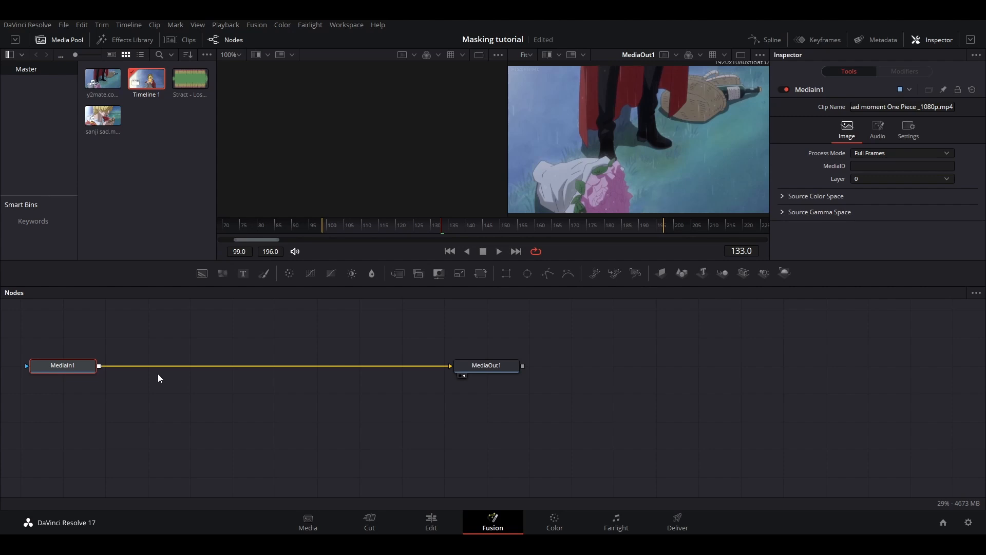
pyautogui.hotkey('ctrl', 'shift', 'z')
pyautogui.moveTo(157, 371); pyautogui.dragTo(192, 366)
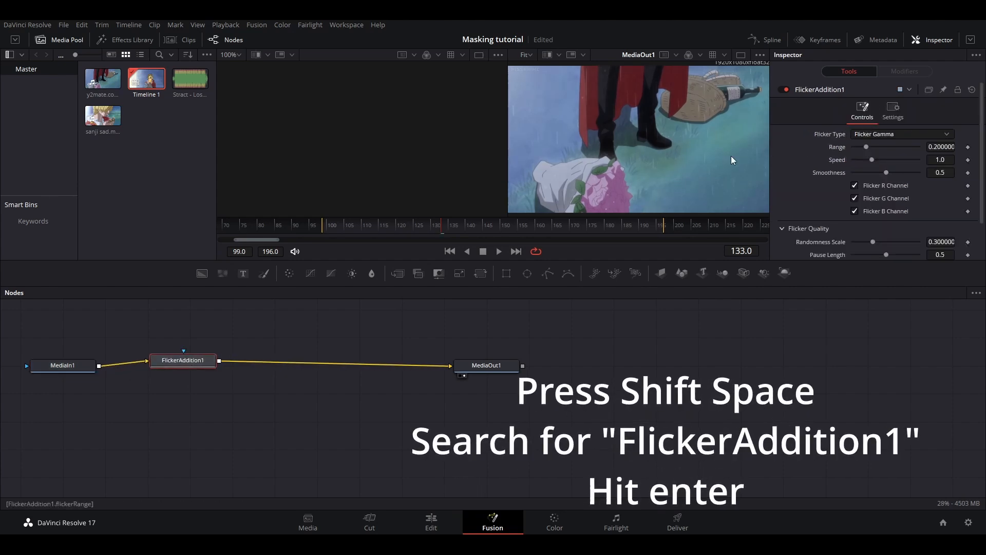
pyautogui.moveTo(200, 359); pyautogui.dragTo(223, 363)
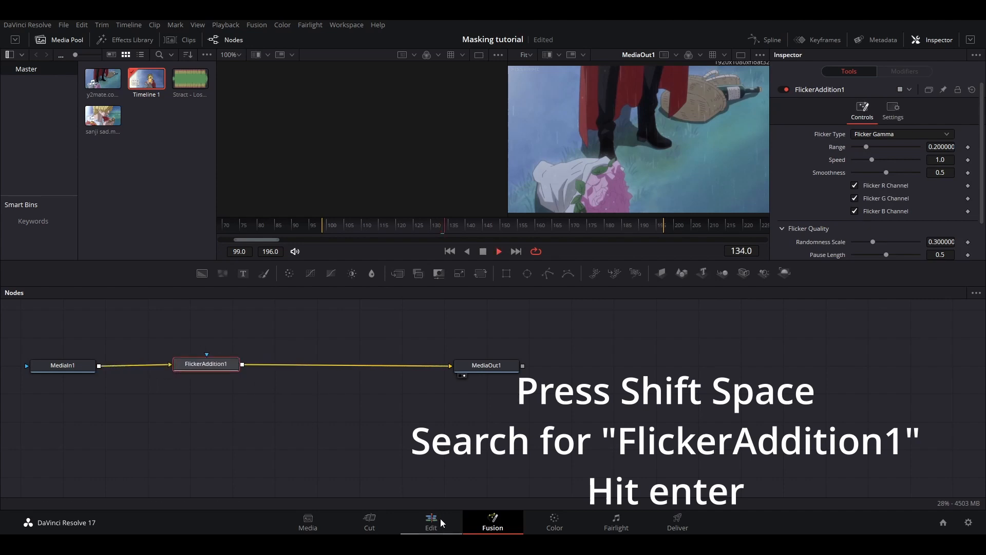
# - Return to the Edit page and move the background clip back directly beneath the masked clip on Video 2
pyautogui.click(440, 523)
pyautogui.click(693, 437)
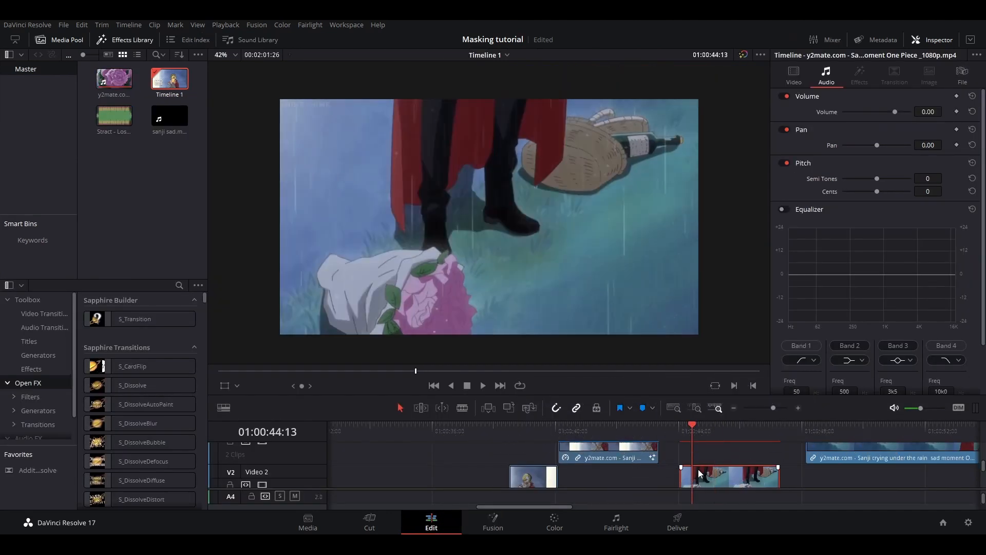
pyautogui.moveTo(699, 470); pyautogui.dragTo(571, 476)
pyautogui.click(549, 433)
# - Play the composite and examine the flicker effect on the background behind the masked character
pyautogui.press('space')
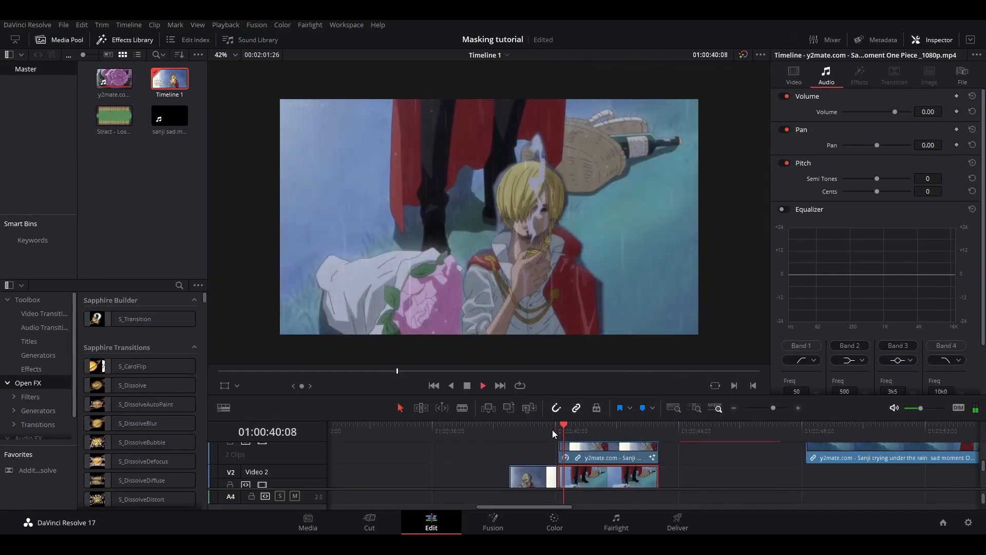
pyautogui.scroll(-1, 415, 233)
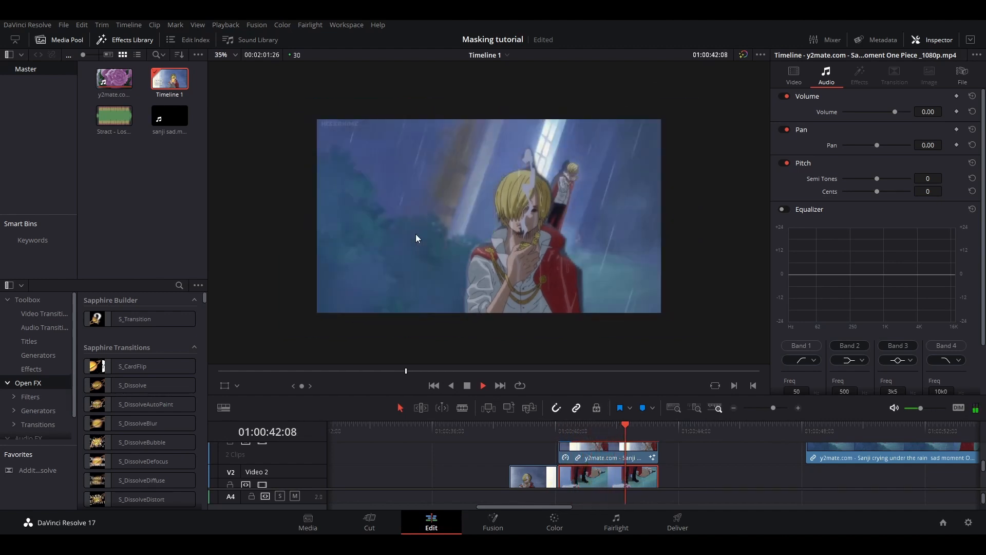
pyautogui.press('space')
pyautogui.scroll(1, 559, 224)
pyautogui.scroll(-3, 558, 231)
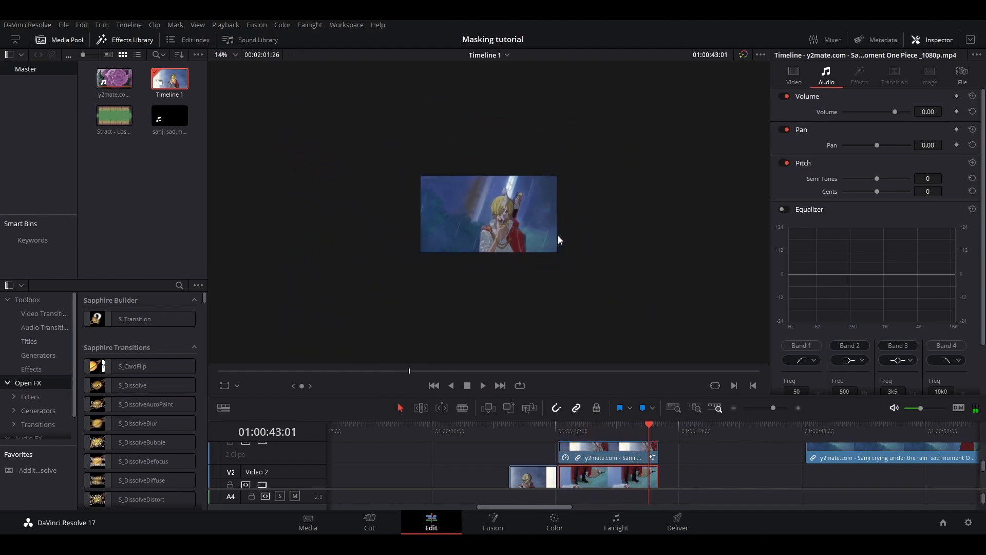
pyautogui.scroll(3, 558, 235)
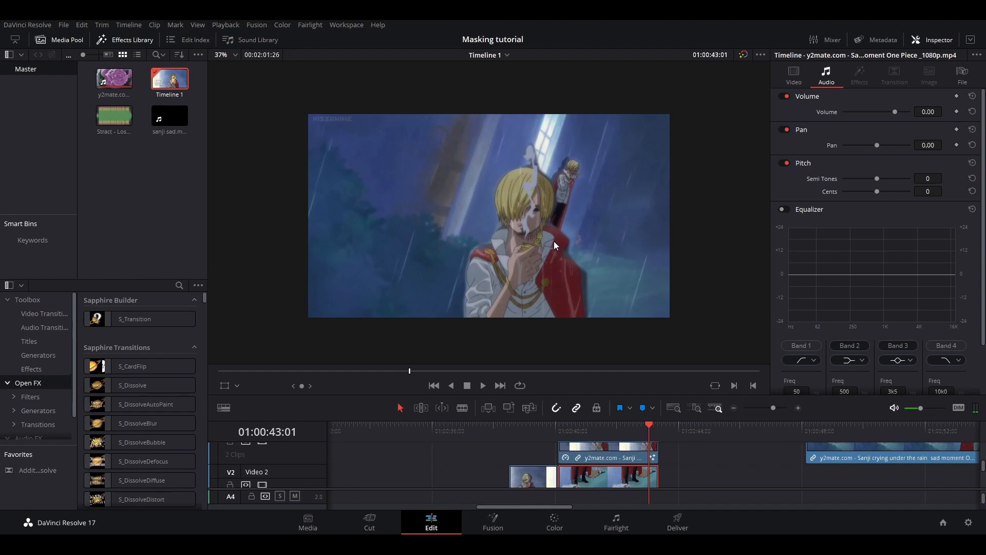
pyautogui.scroll(-3, 553, 242)
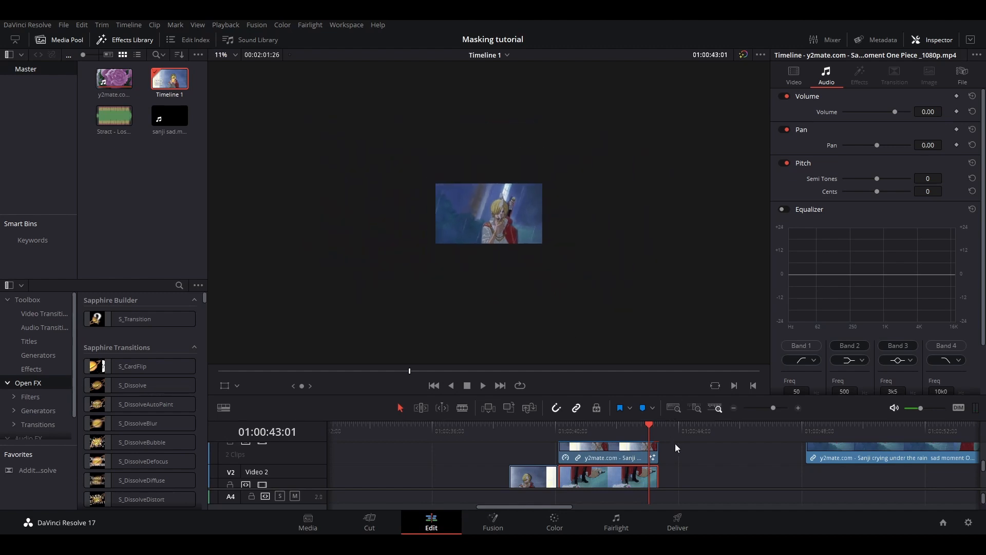
# - Select the masked clip, its background clip and the preceding clip, and move them up one track to start at about 01:00:29:06
pyautogui.moveTo(676, 444); pyautogui.dragTo(465, 474)
pyautogui.scroll(-2, 522, 483)
pyautogui.scroll(4, 585, 458)
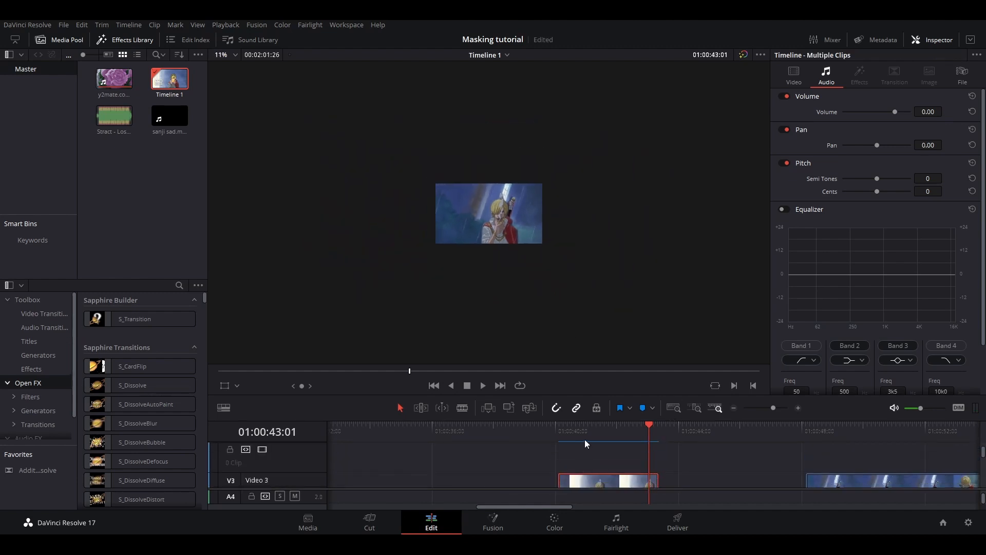
pyautogui.click(581, 438)
pyautogui.press('space')
pyautogui.press('space')
pyautogui.scroll(1, 501, 245)
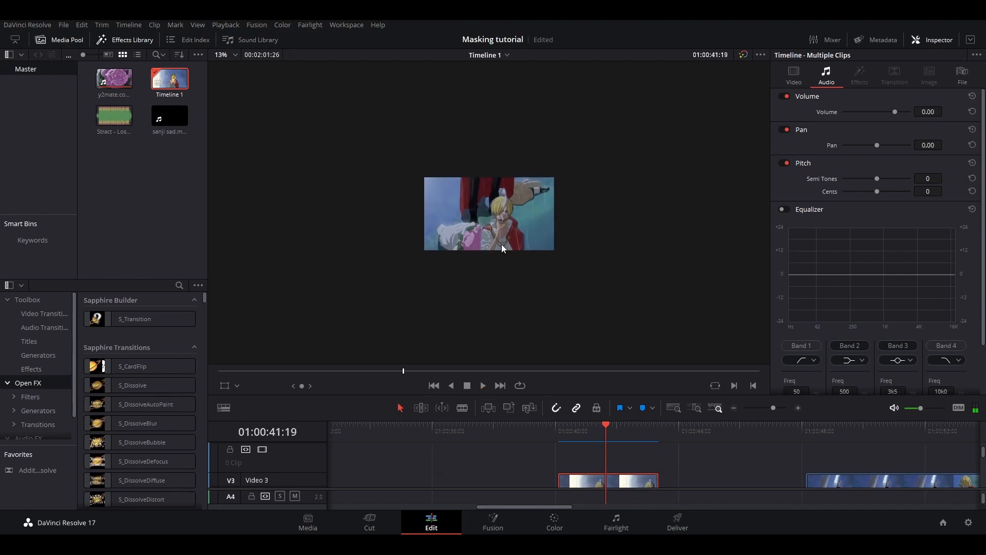
pyautogui.scroll(4, 502, 246)
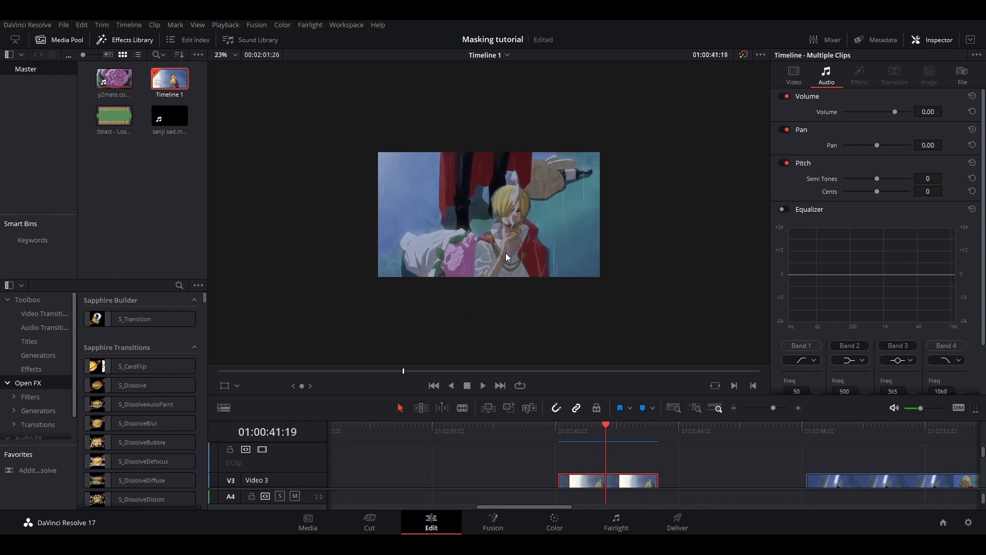
pyautogui.moveTo(609, 477); pyautogui.dragTo(337, 467)
# - Play the moved clips from their start and check how the first shot leads into the masked composite
pyautogui.click(378, 432)
pyautogui.moveTo(365, 433); pyautogui.dragTo(618, 446)
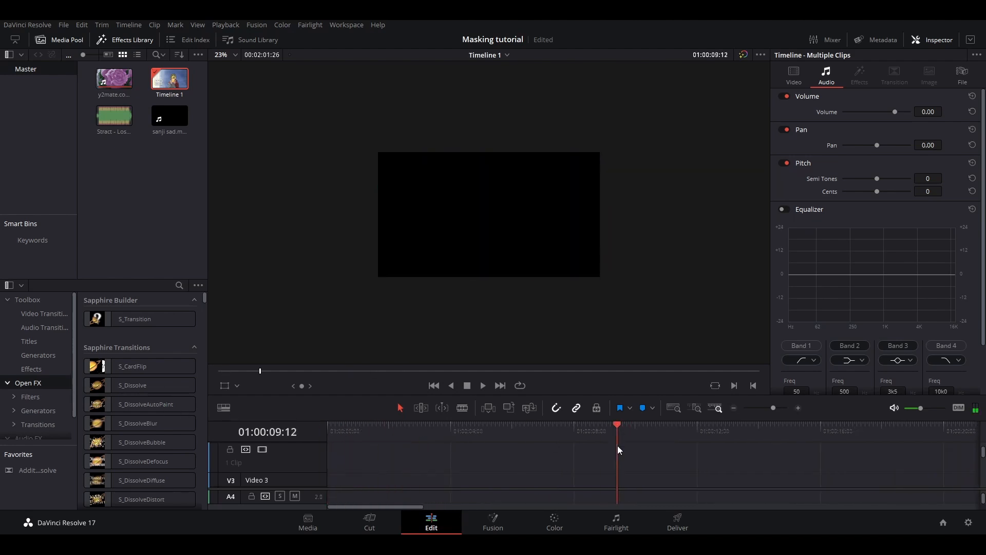
pyautogui.click(731, 411)
pyautogui.click(730, 411)
pyautogui.click(549, 431)
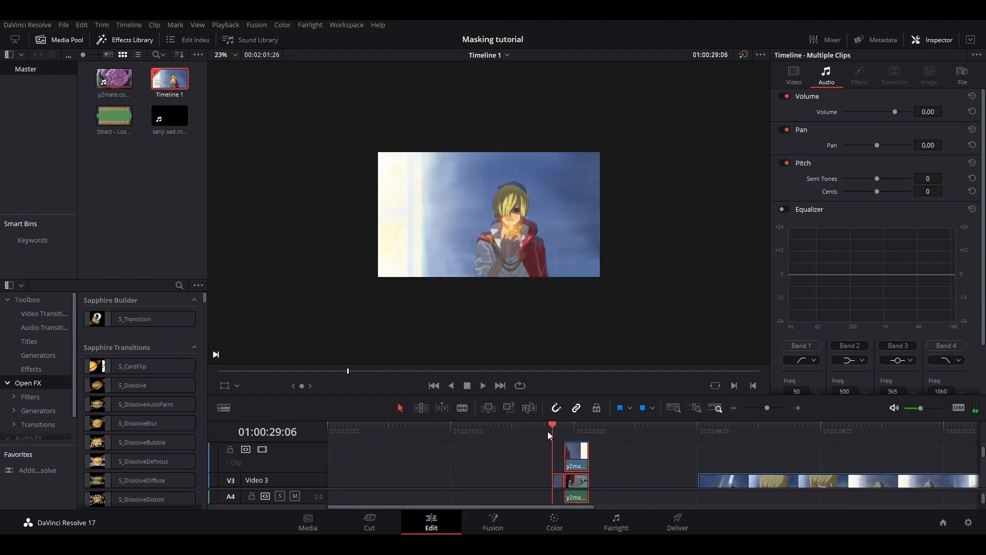
pyautogui.press('space')
pyautogui.scroll(4, 500, 224)
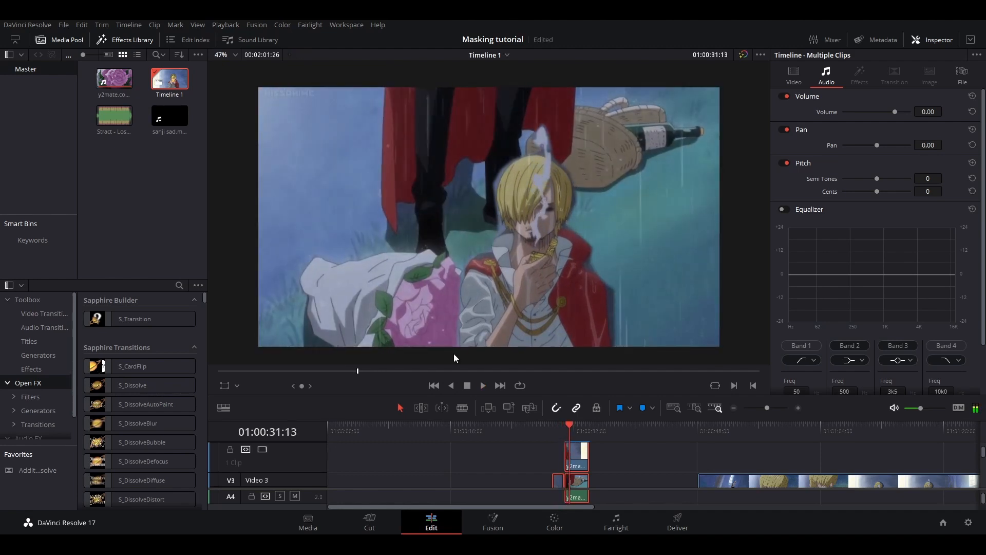
pyautogui.scroll(-4, 329, 265)
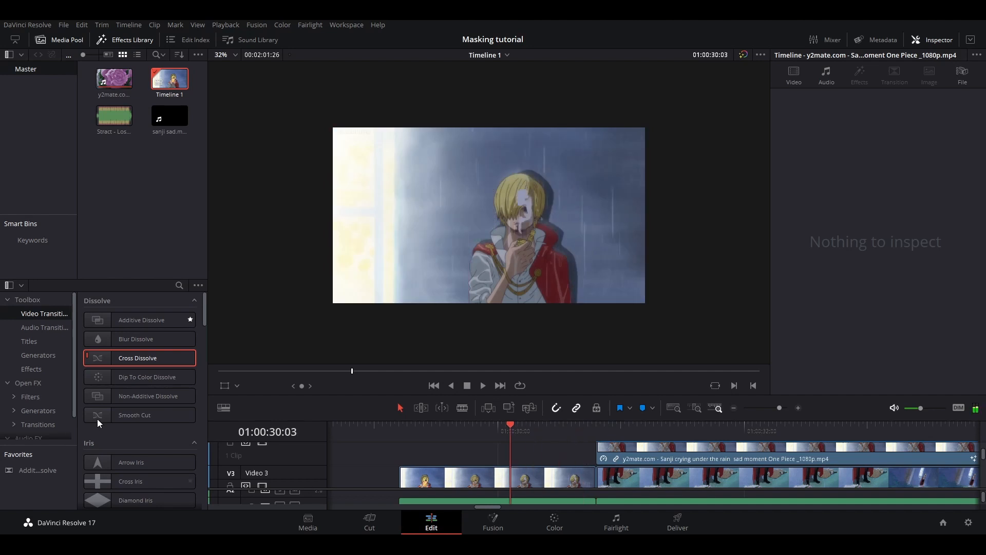
pyautogui.press('space')
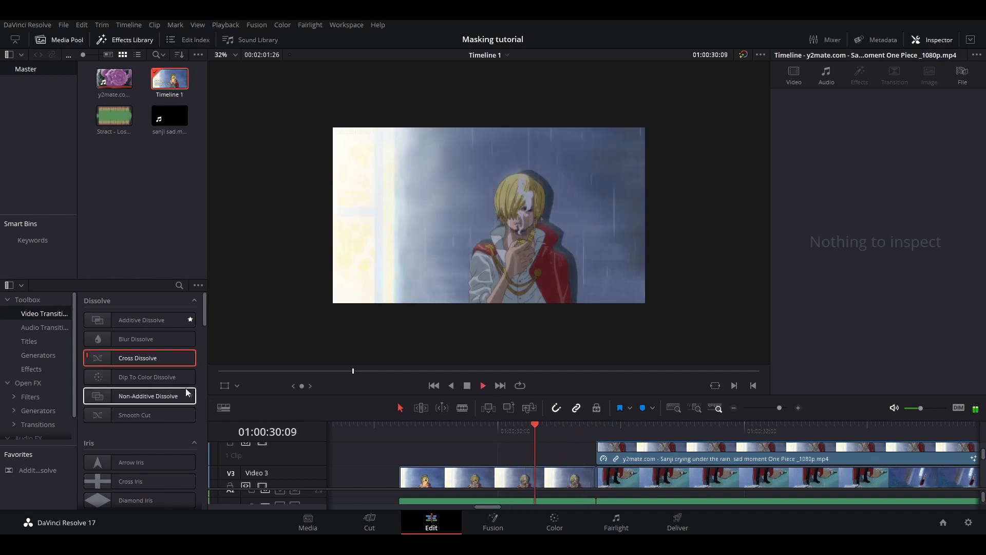
pyautogui.press('space')
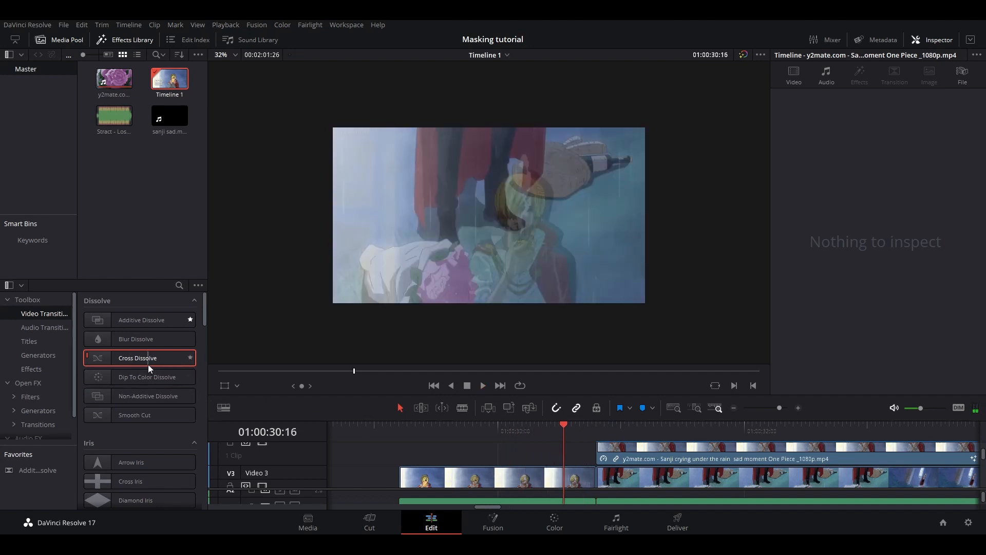
# - Add a Cross Dissolve to the start of the masked clip on Video 4 and play through the transition
pyautogui.moveTo(149, 363); pyautogui.dragTo(50, 318)
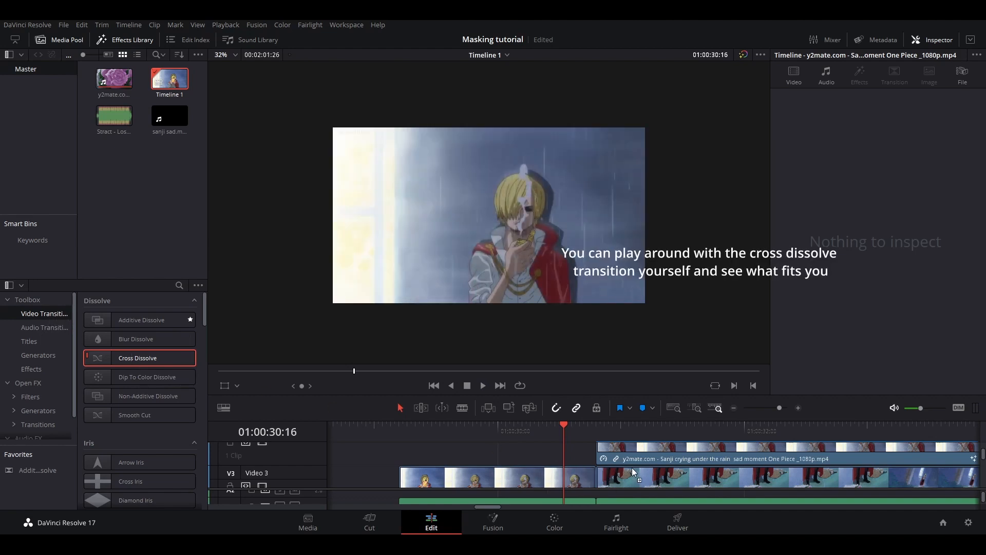
pyautogui.moveTo(630, 453); pyautogui.dragTo(618, 449)
pyautogui.click(599, 432)
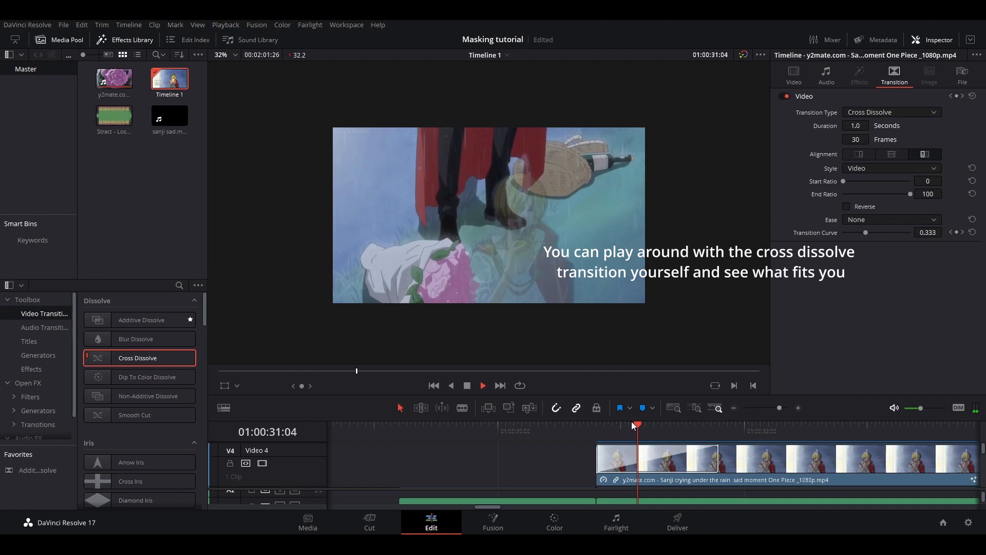
pyautogui.press('space')
# - Set the duration of the masked clip's Cross Dissolve to 0.2 seconds and play through the shortened transition
pyautogui.click(667, 453)
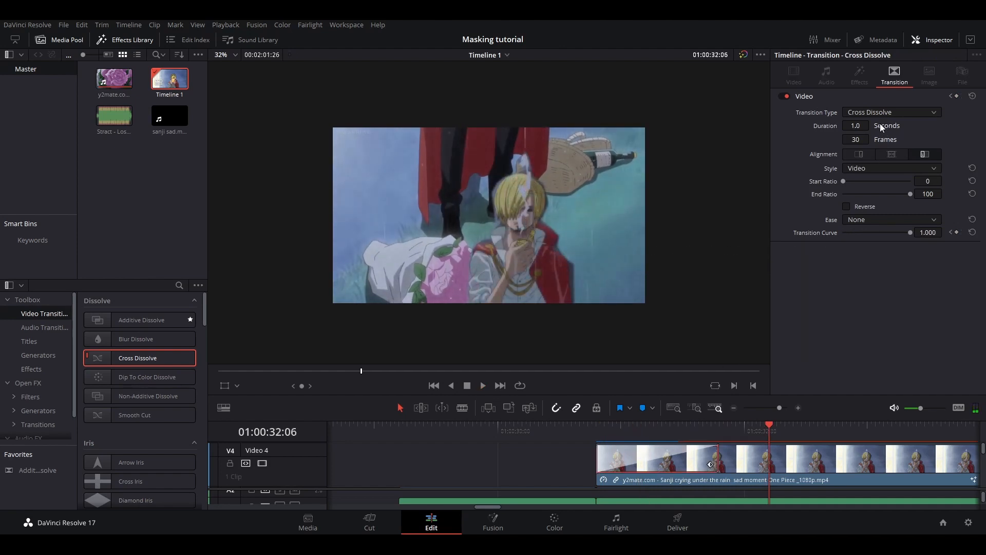
pyautogui.click(860, 121)
pyautogui.write('0.9')
pyautogui.press('Return')
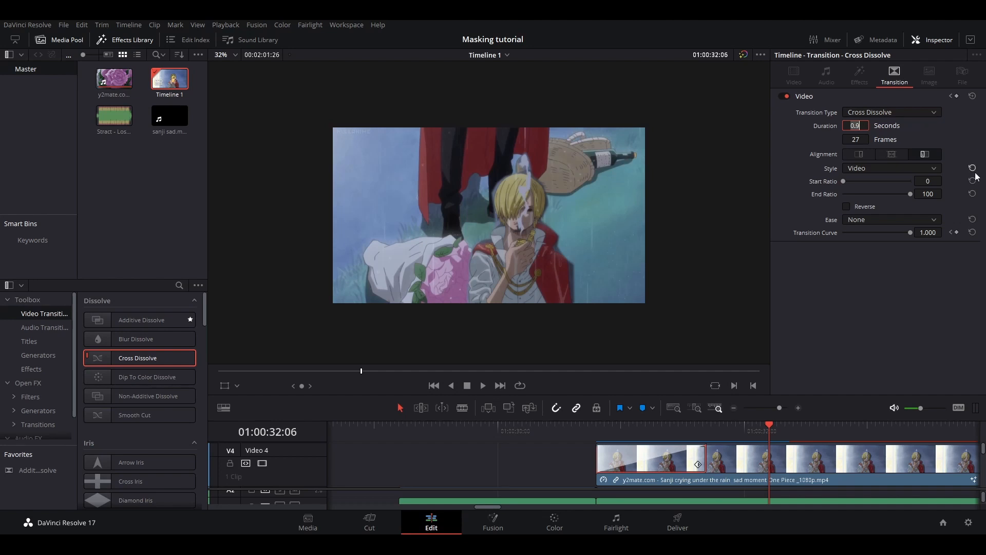
pyautogui.write('0.2')
pyautogui.press('Return')
pyautogui.scroll(-2, 628, 455)
pyautogui.moveTo(618, 434); pyautogui.dragTo(575, 442)
pyautogui.press('space')
# - Add a Cross Dissolve to the start of the background clip on Video 3, beneath the masked clip
pyautogui.scroll(-2, 687, 325)
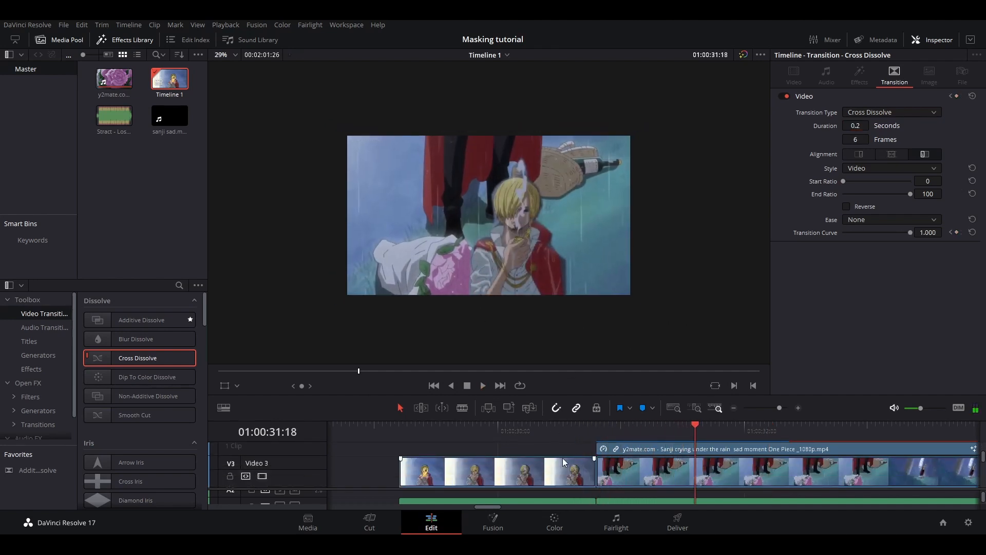
pyautogui.scroll(-1, 617, 466)
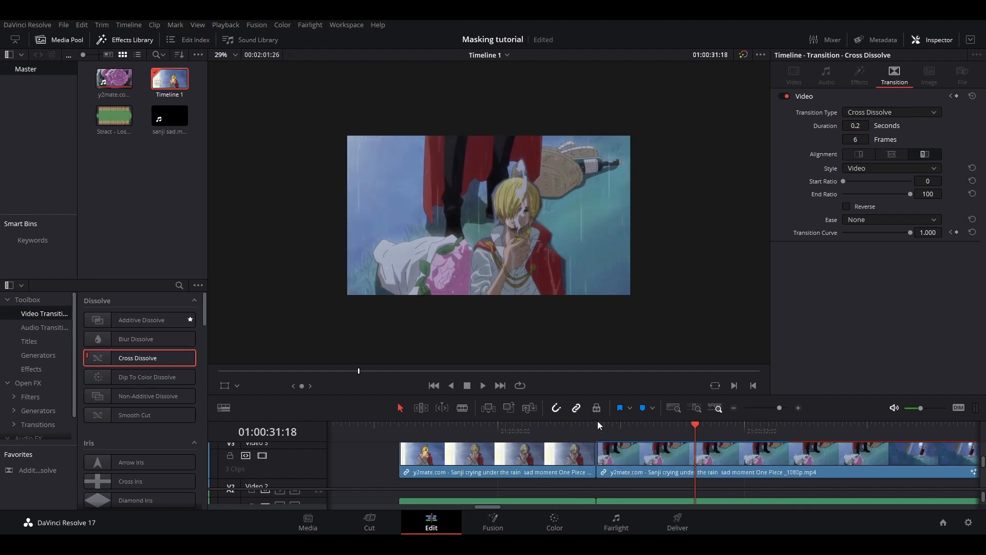
pyautogui.click(559, 427)
pyautogui.scroll(1, 591, 470)
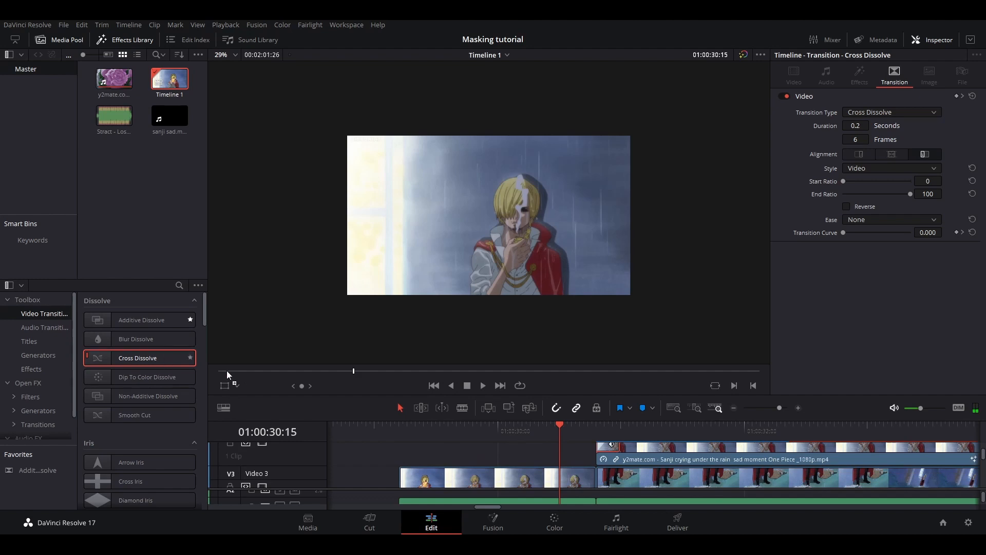
pyautogui.moveTo(637, 471); pyautogui.dragTo(610, 463)
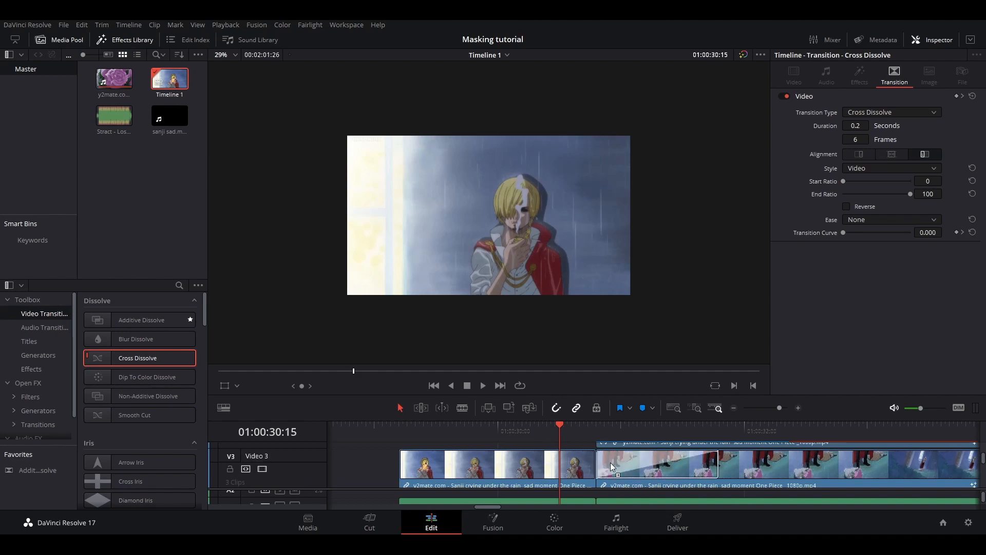
# - Play repeatedly from just before the cut and check how both Cross Dissolves blend the first shot into the masked composite
pyautogui.moveTo(587, 429); pyautogui.dragTo(545, 425)
pyautogui.press('space')
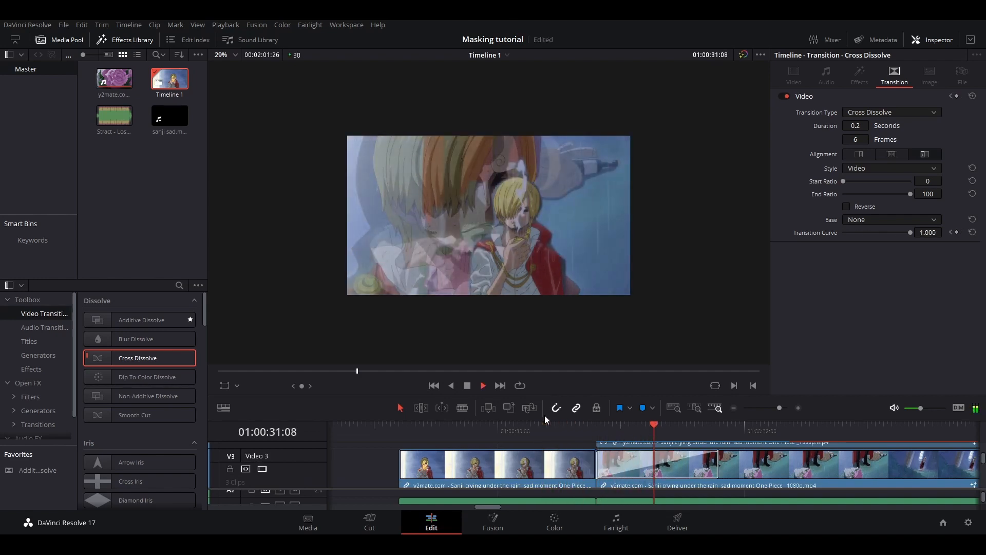
pyautogui.click(556, 424)
pyautogui.press('space')
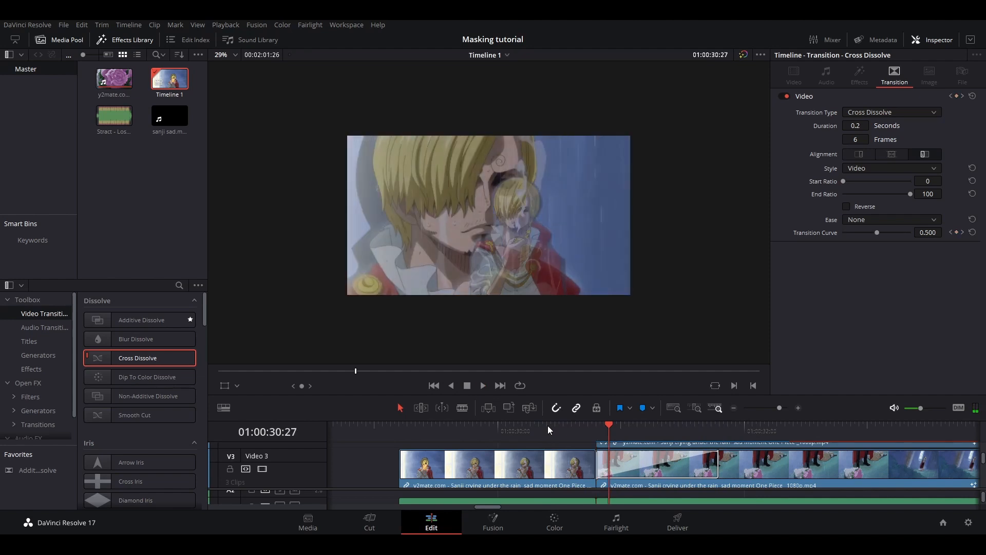
pyautogui.scroll(2, 628, 459)
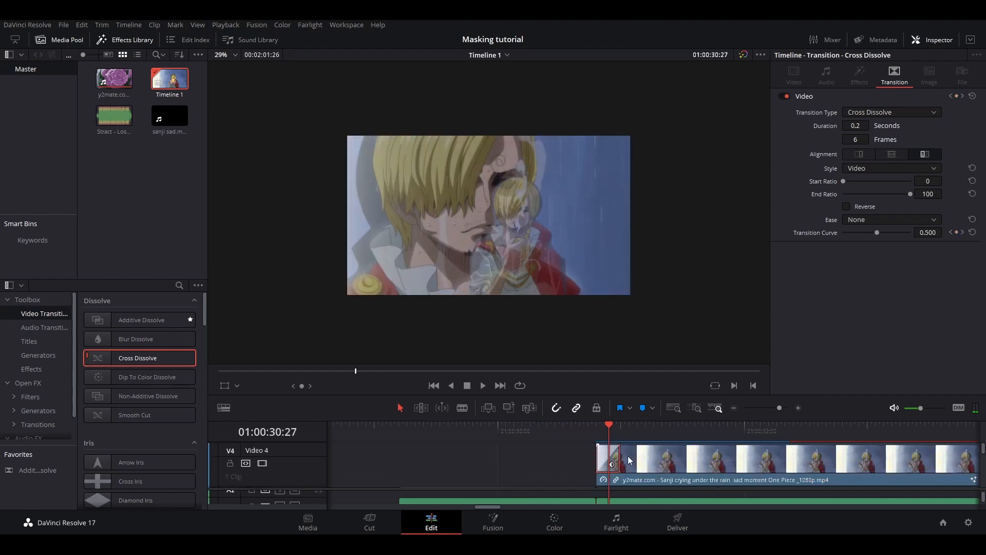
pyautogui.click(565, 427)
pyautogui.press('space')
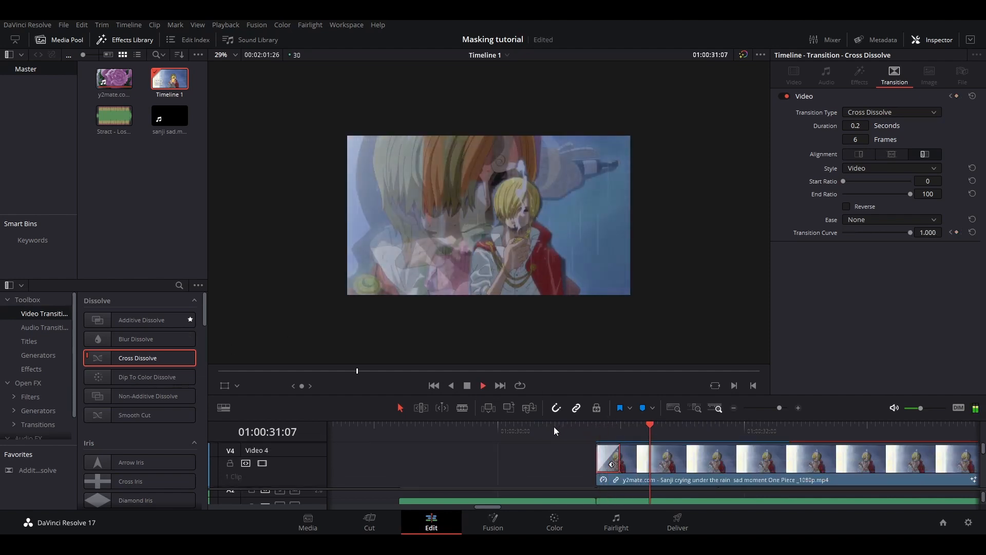
pyautogui.click(555, 432)
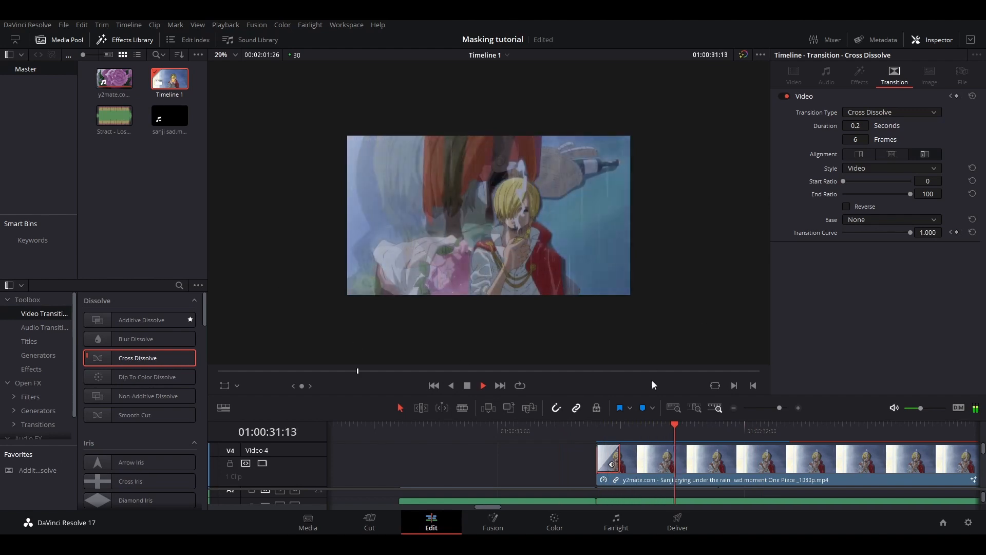
pyautogui.scroll(3, 559, 304)
pyautogui.scroll(-4, 558, 303)
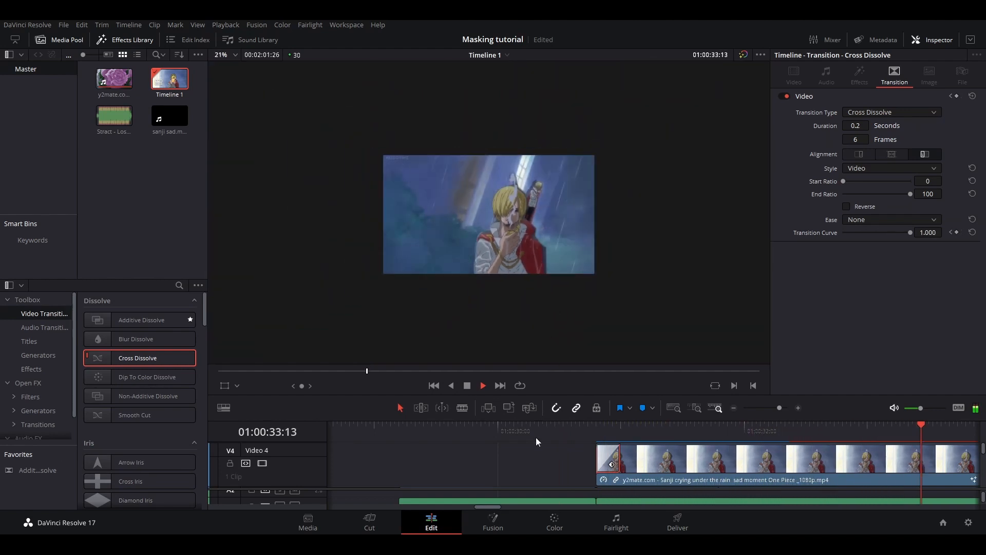
pyautogui.moveTo(509, 434); pyautogui.dragTo(411, 434)
pyautogui.press('space')
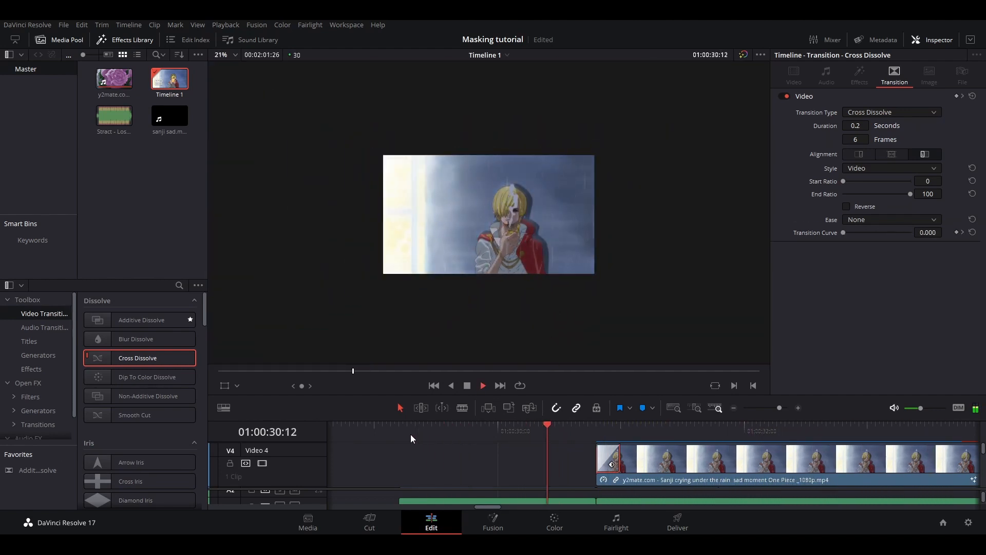
pyautogui.scroll(5, 557, 301)
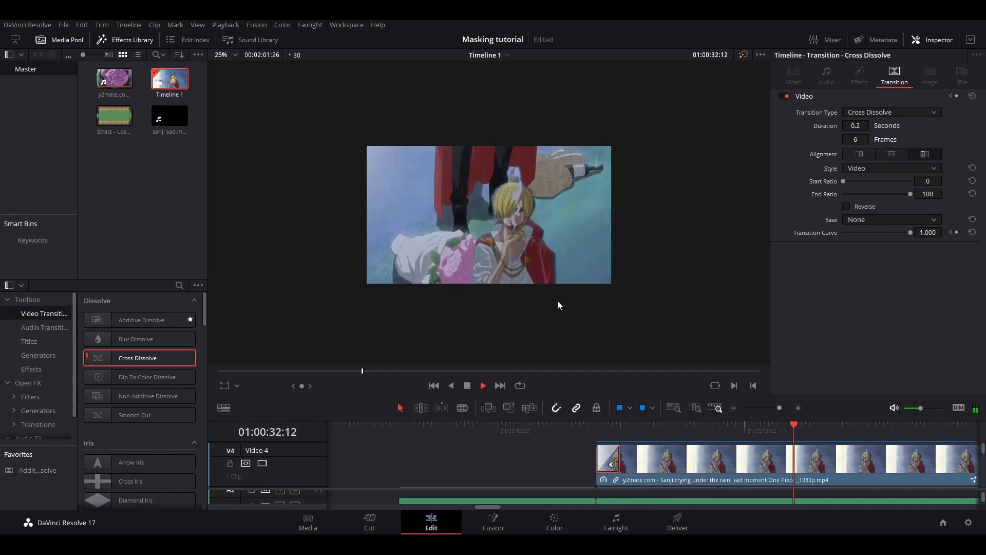